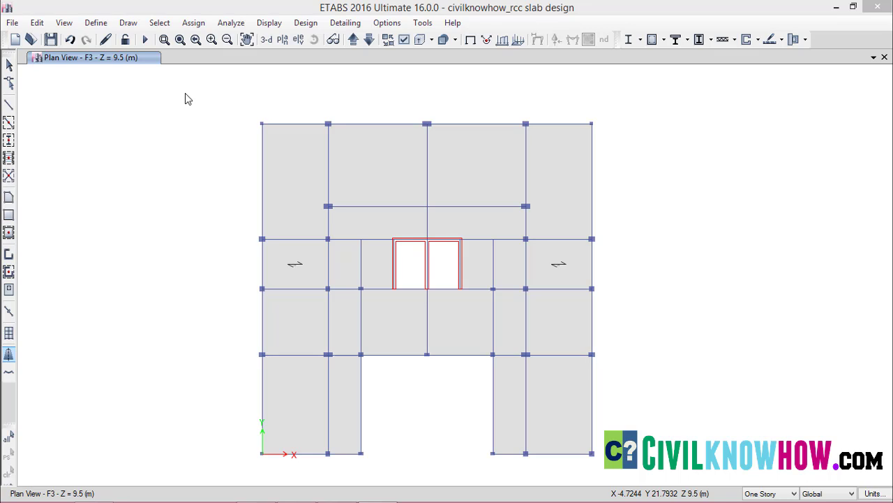
# - Show the grid lines and bubbles on the F3 plan, then hide them again
pyautogui.click(63, 26)
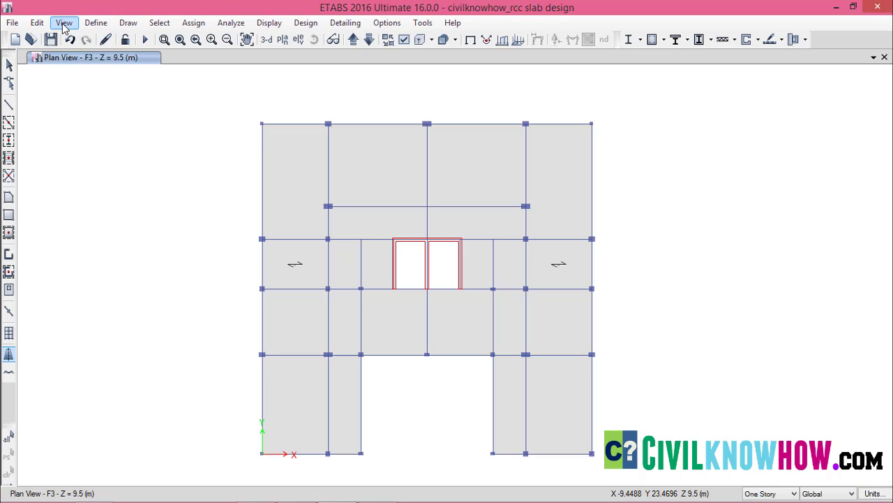
pyautogui.click(63, 23)
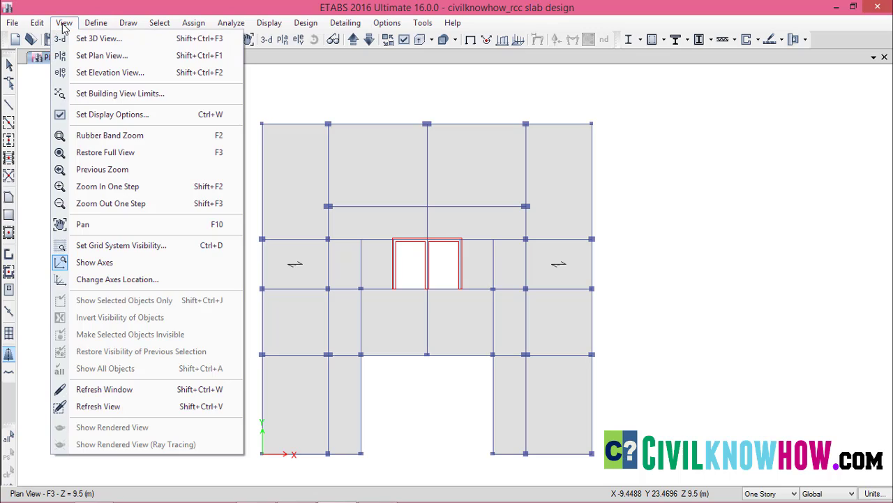
pyautogui.click(123, 246)
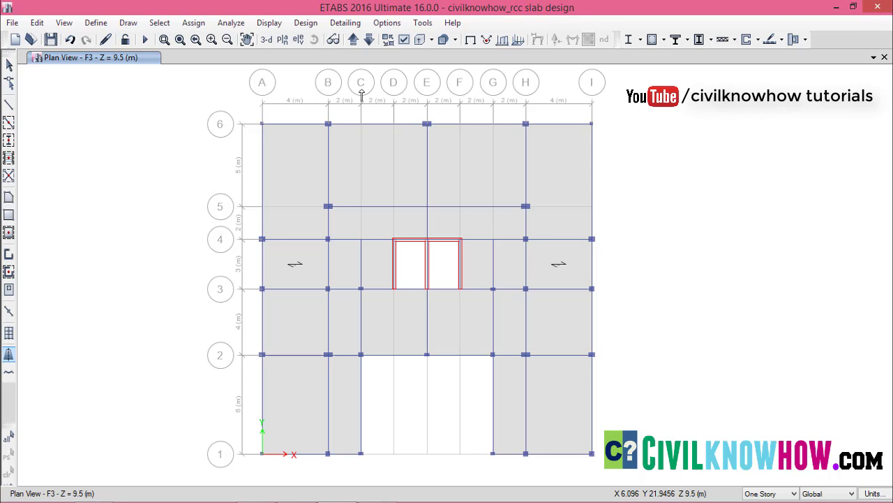
pyautogui.click(63, 22)
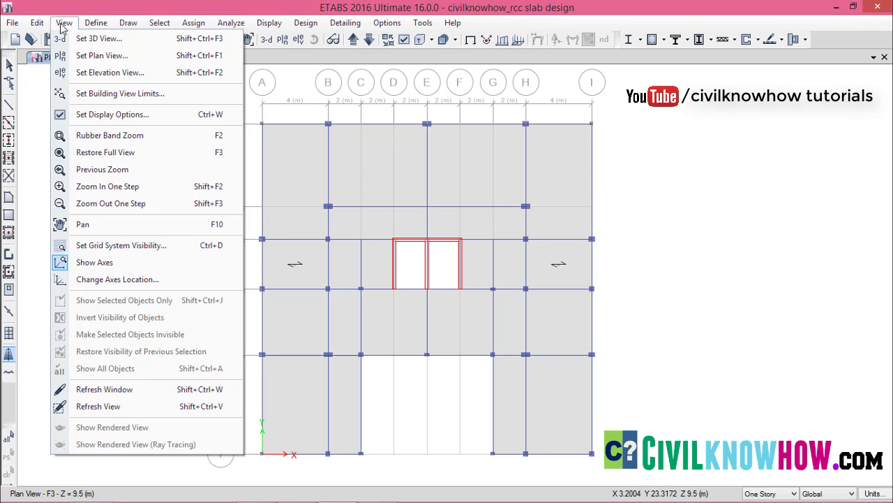
pyautogui.click(112, 247)
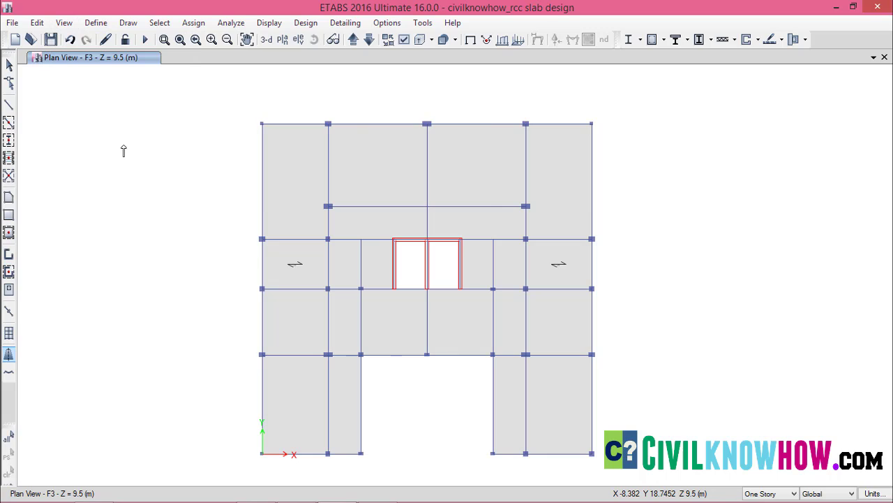
# - Add layer A design strips with middle strips along X grid lines on story F3, auto width
pyautogui.click(37, 23)
pyautogui.moveTo(105, 409)
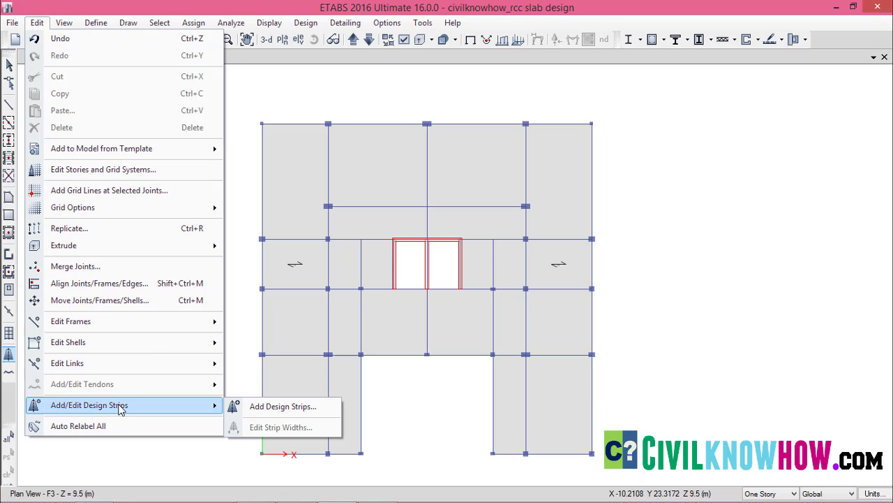
pyautogui.click(267, 414)
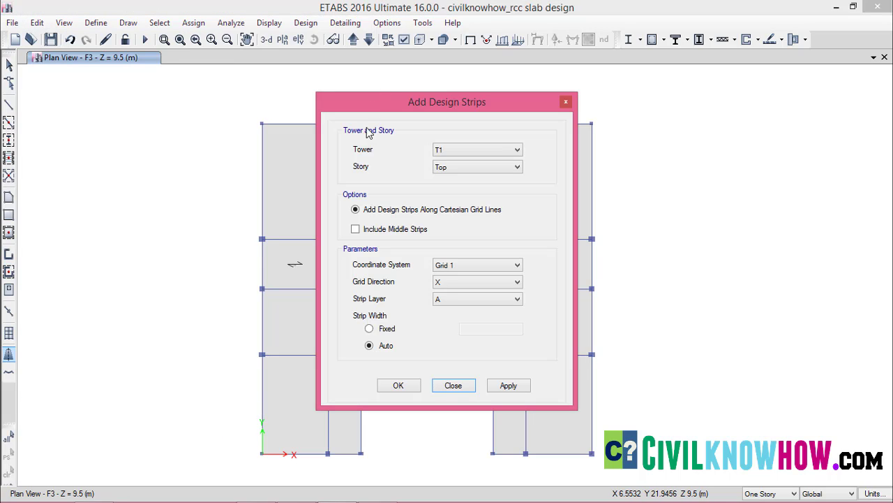
pyautogui.click(499, 172)
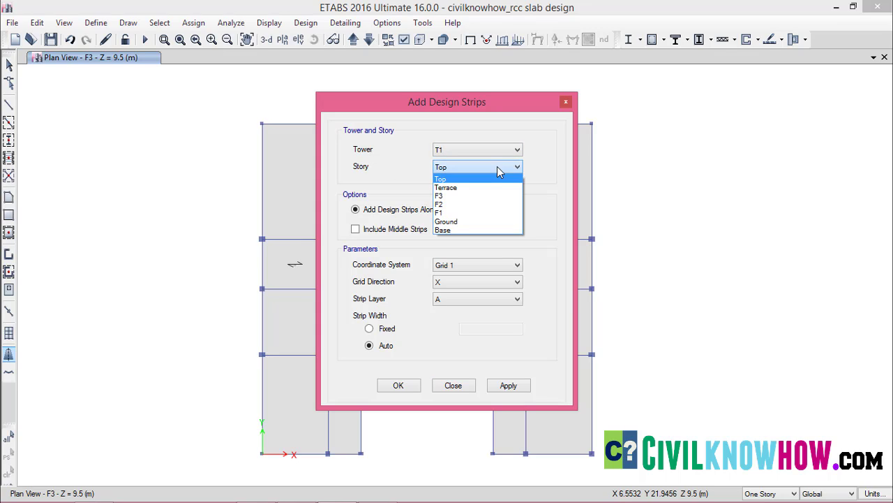
pyautogui.click(451, 197)
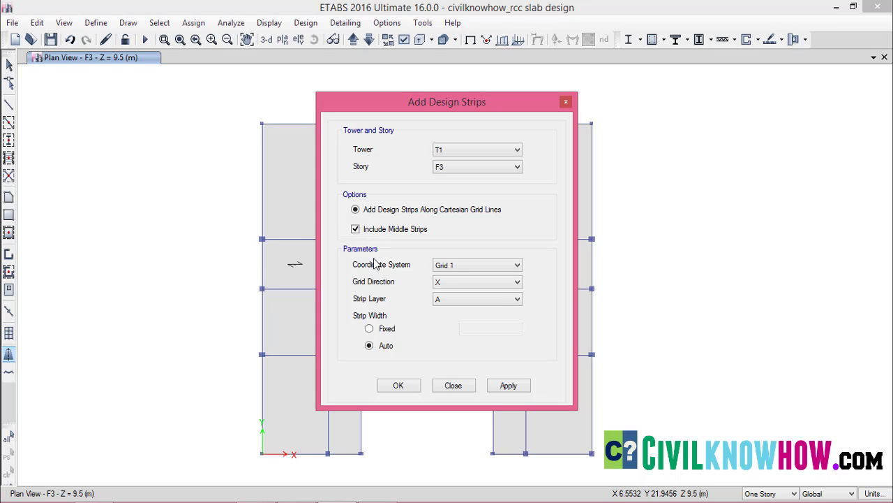
pyautogui.click(468, 267)
pyautogui.click(464, 275)
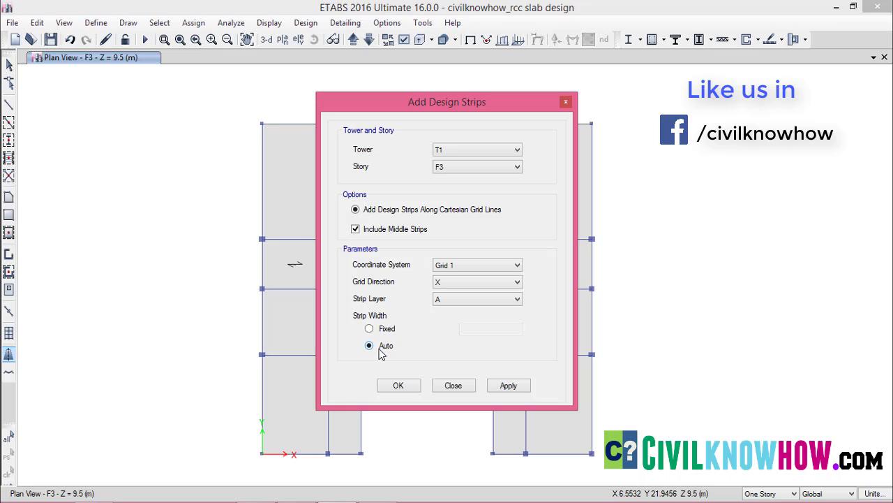
pyautogui.click(508, 388)
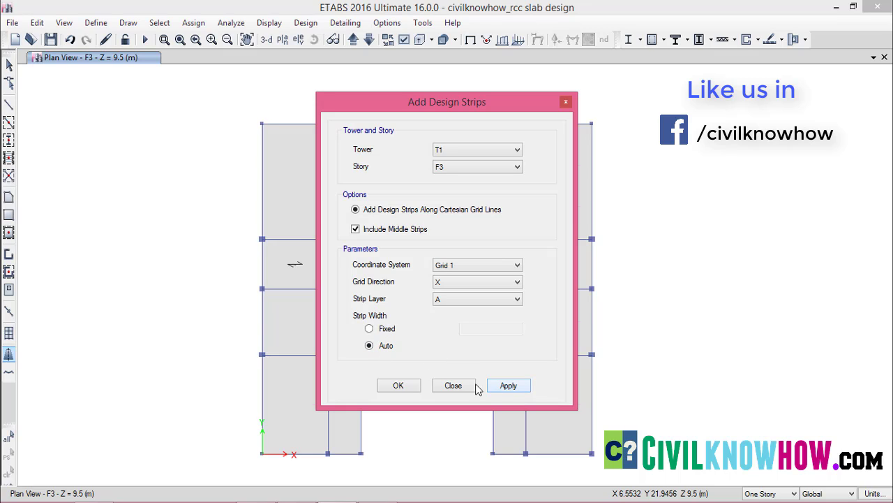
pyautogui.click(398, 386)
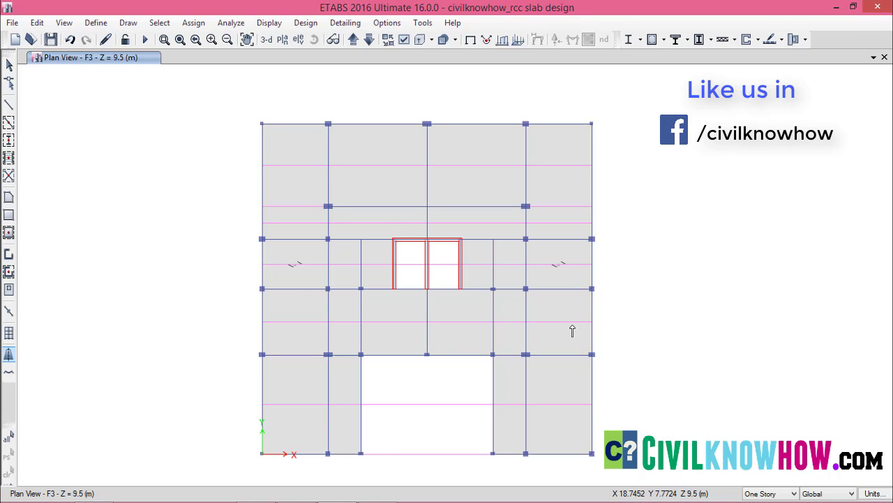
# - Add a second set of design strips on layer B along the Y grid direction
pyautogui.click(39, 23)
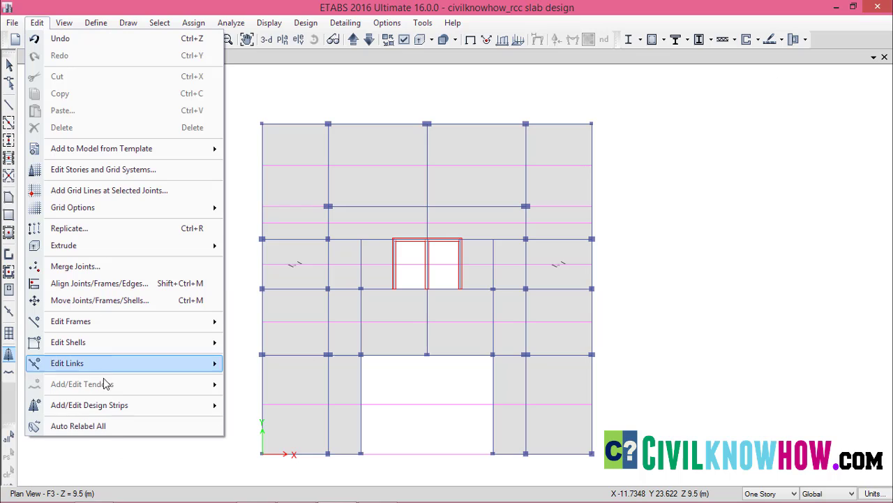
pyautogui.moveTo(116, 407)
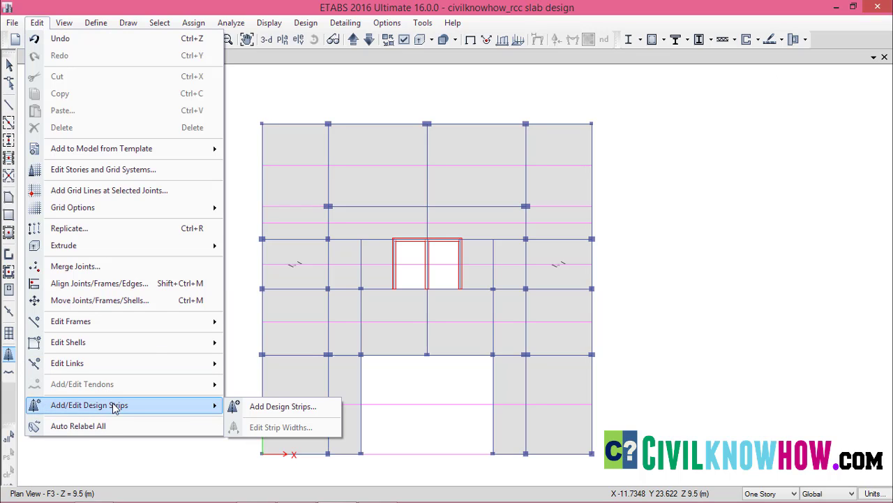
pyautogui.click(281, 410)
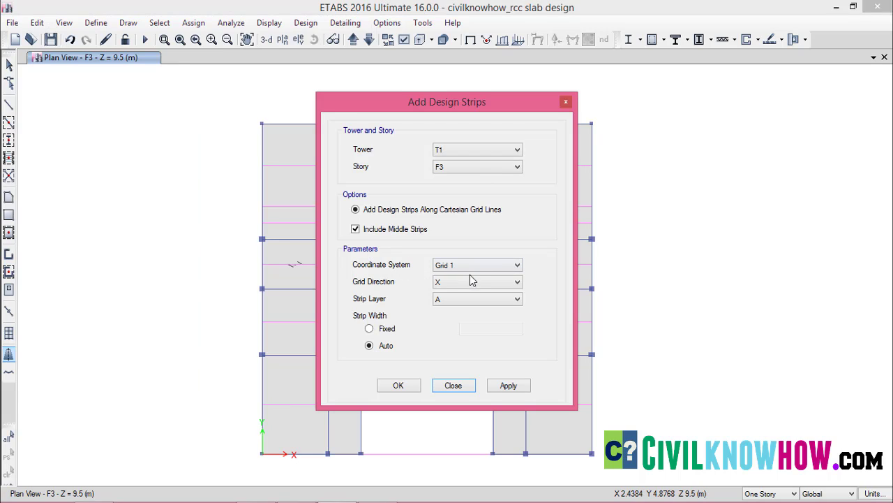
pyautogui.click(515, 282)
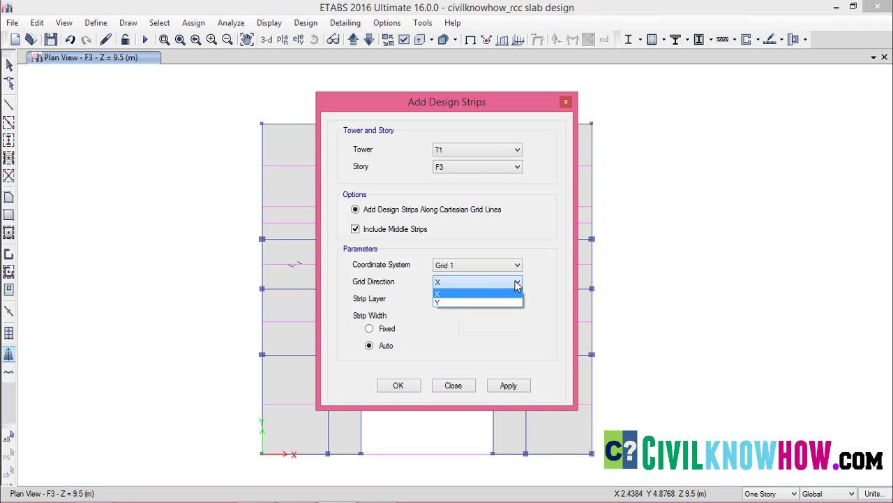
pyautogui.click(449, 303)
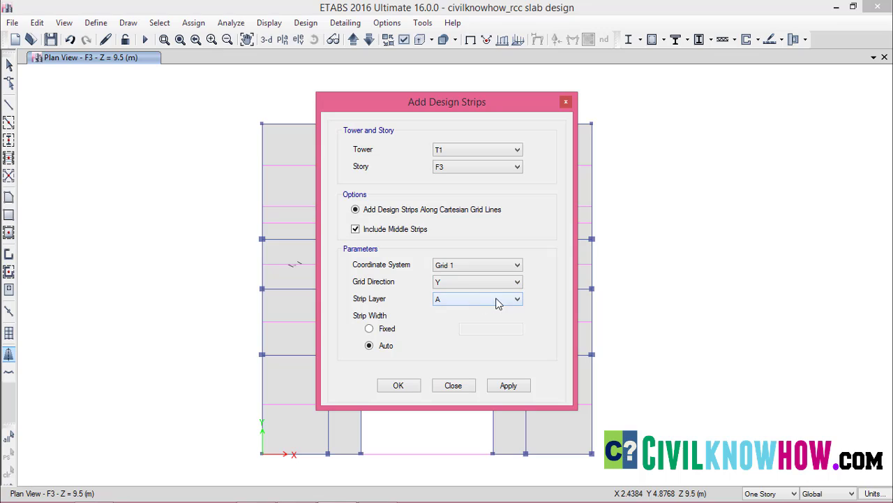
pyautogui.click(494, 300)
pyautogui.click(459, 320)
pyautogui.click(399, 385)
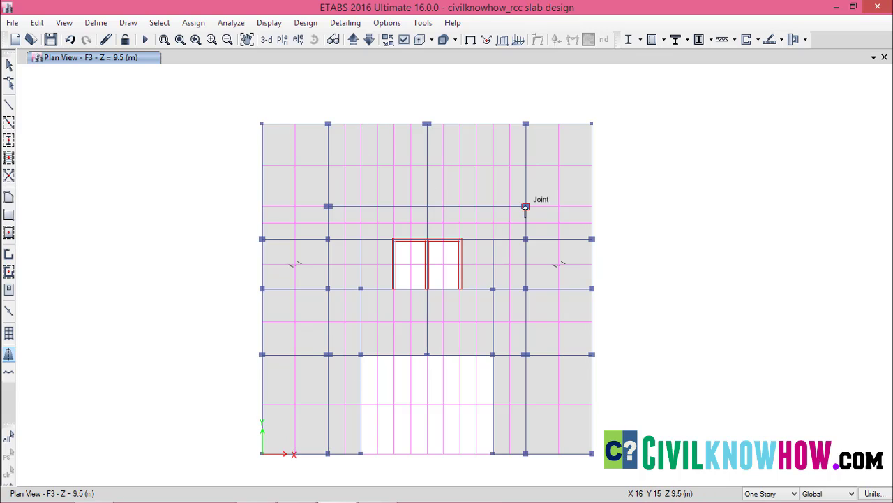
pyautogui.click(404, 40)
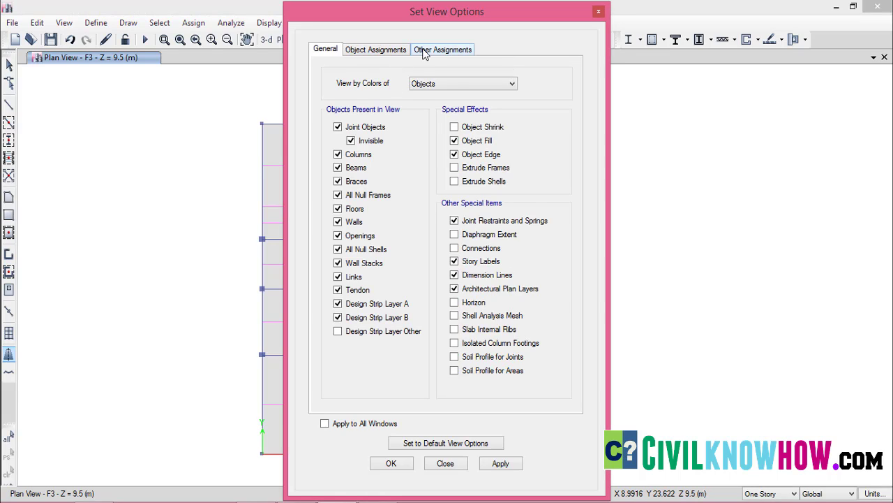
pyautogui.click(427, 51)
pyautogui.click(333, 215)
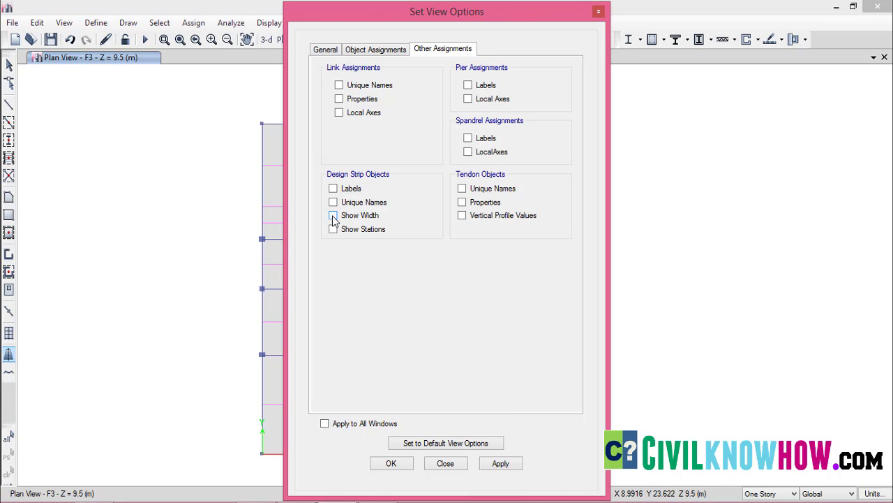
pyautogui.click(499, 464)
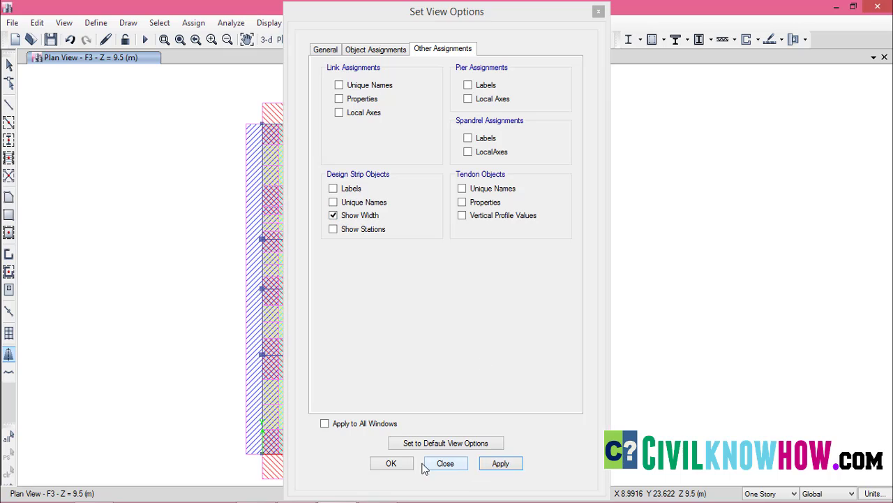
pyautogui.click(401, 465)
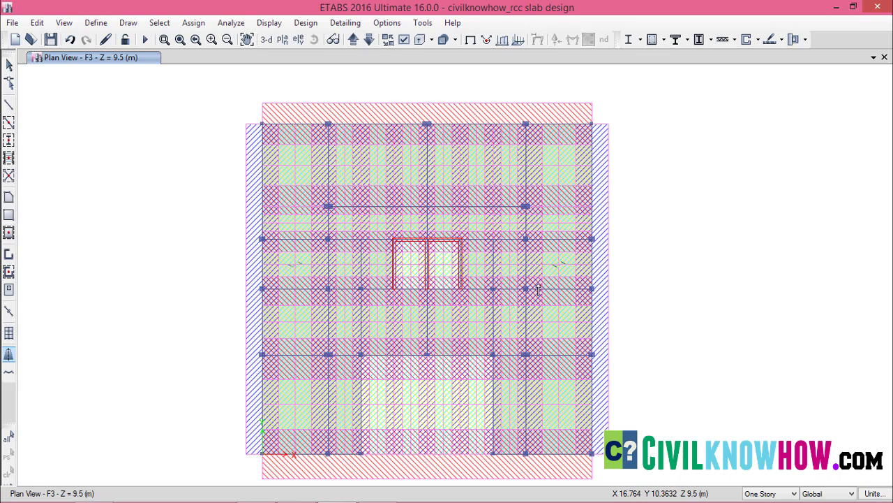
pyautogui.click(405, 39)
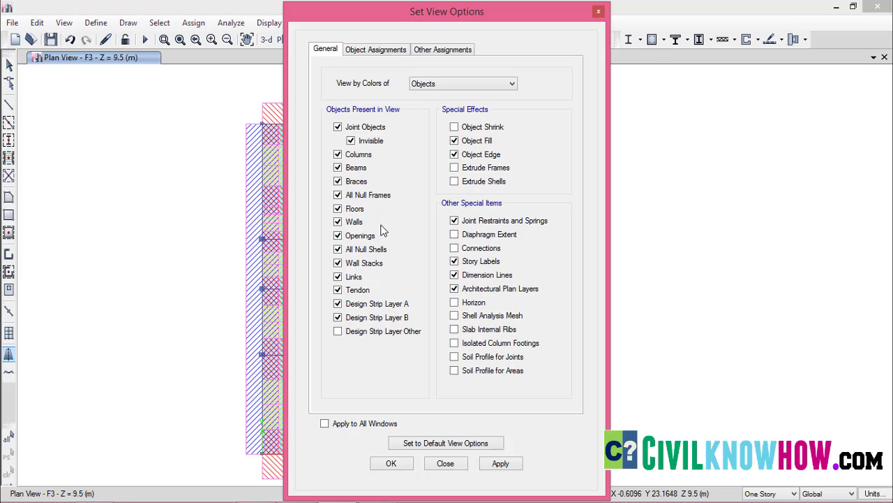
pyautogui.click(442, 49)
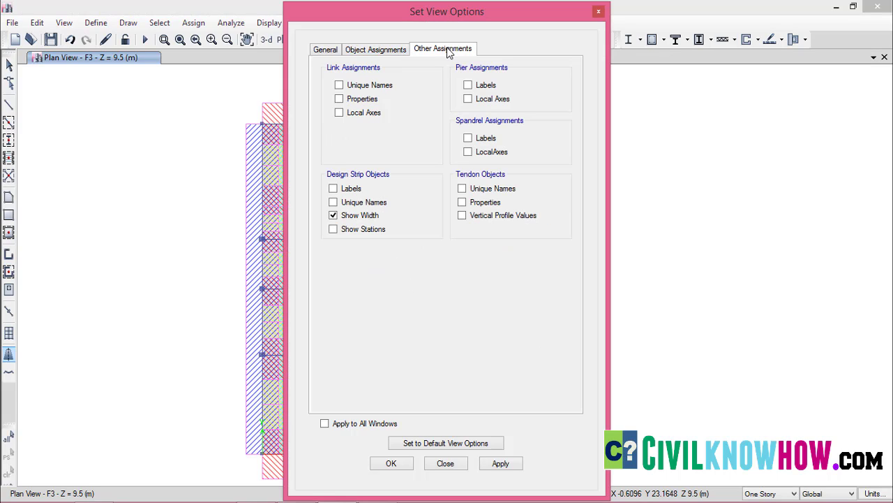
pyautogui.click(340, 217)
pyautogui.click(393, 464)
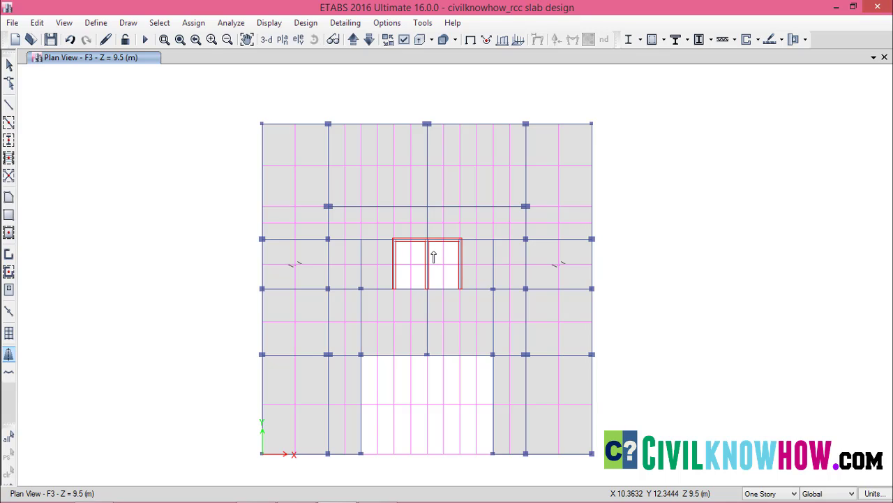
# - Confirm Comb1 as Dead, Live and Masonry at 1.5 and accept combinations Comb1 to Comb10
pyautogui.click(96, 23)
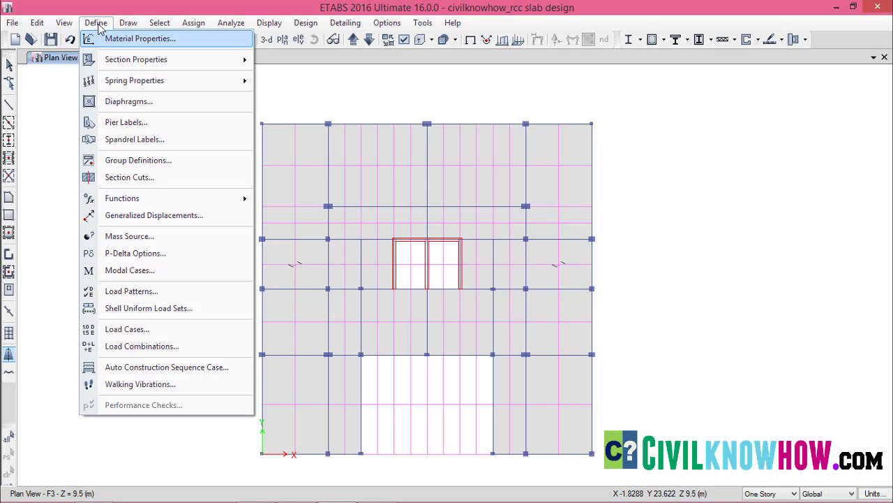
pyautogui.click(144, 346)
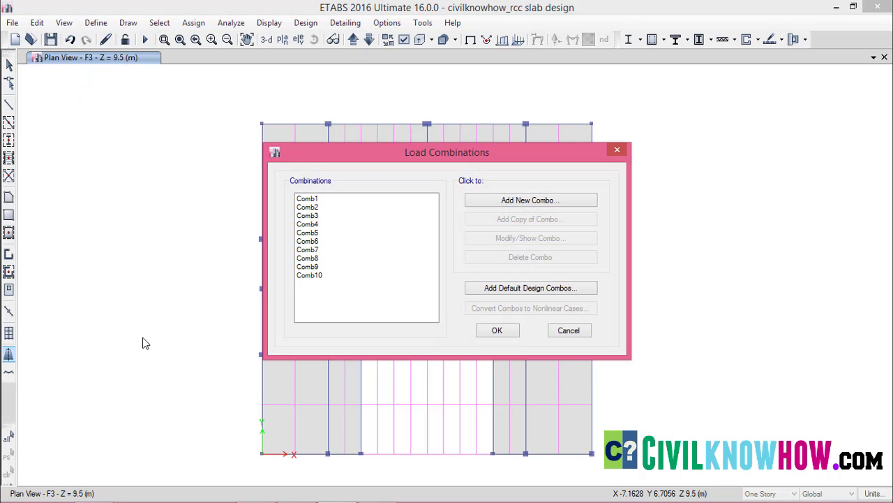
pyautogui.moveTo(315, 274)
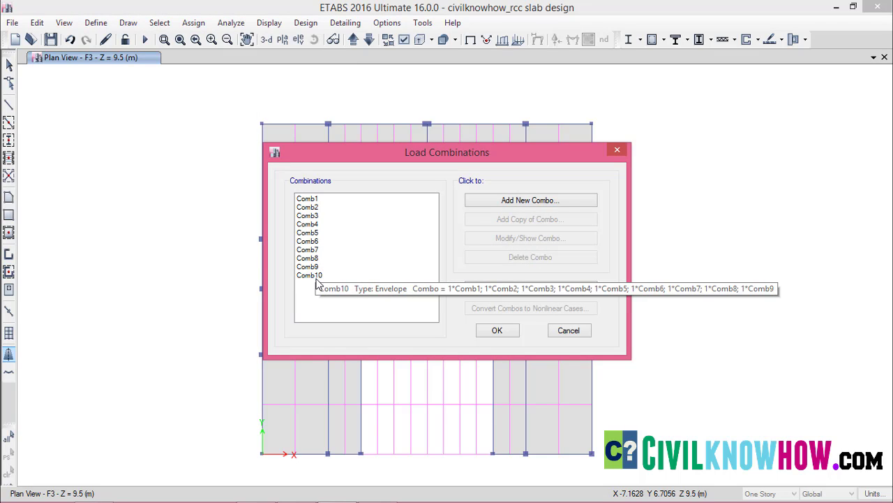
pyautogui.moveTo(312, 212)
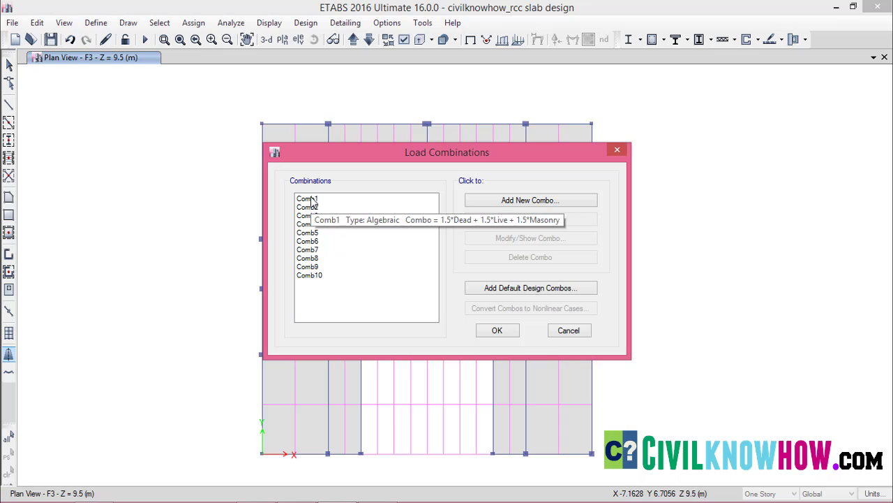
pyautogui.click(313, 200)
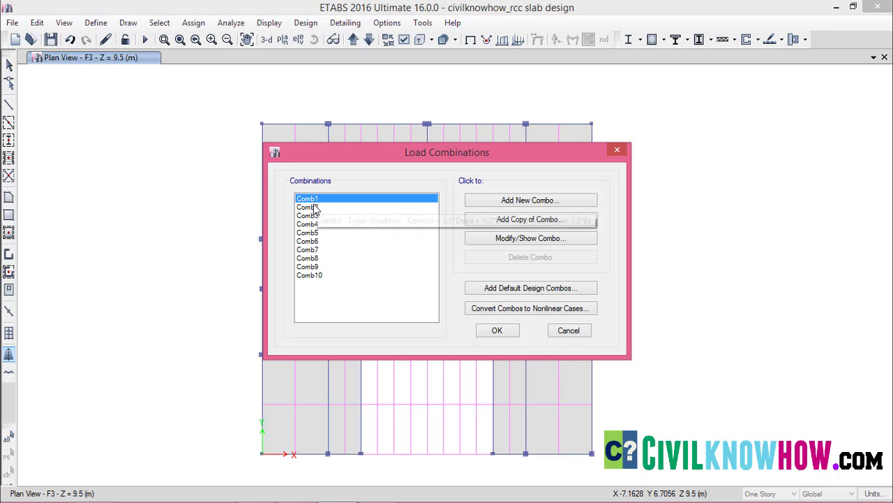
pyautogui.click(537, 239)
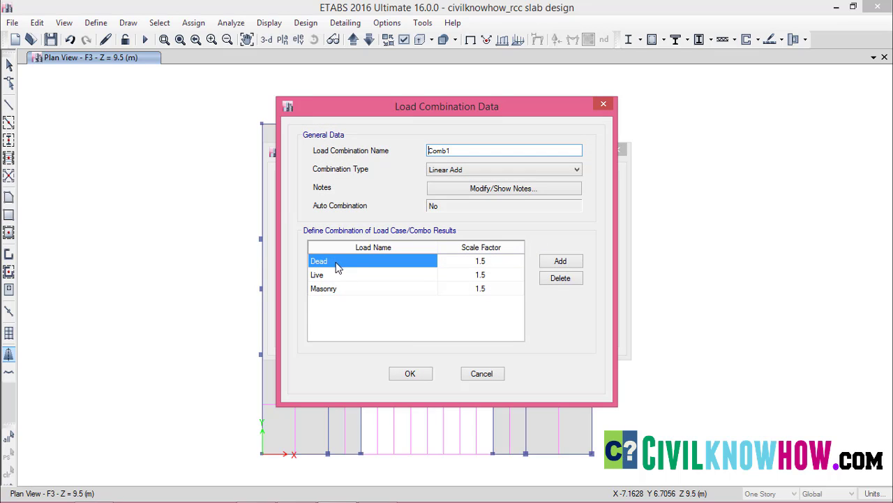
pyautogui.click(411, 375)
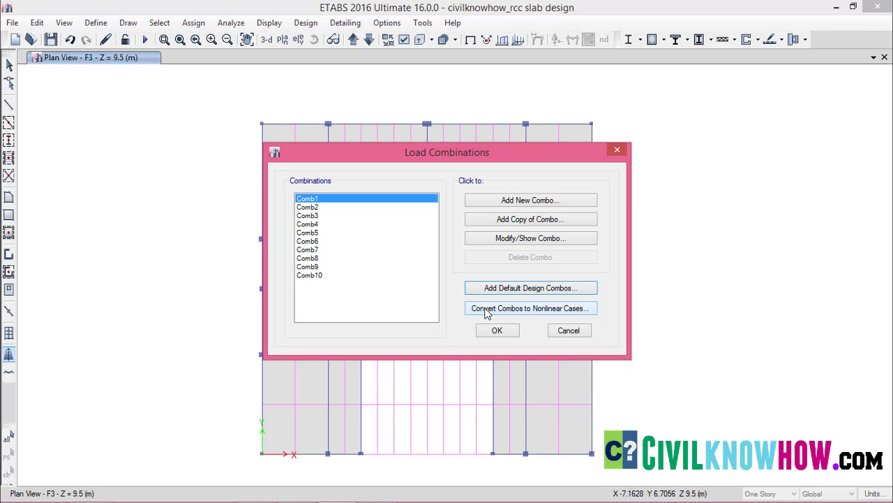
pyautogui.click(498, 331)
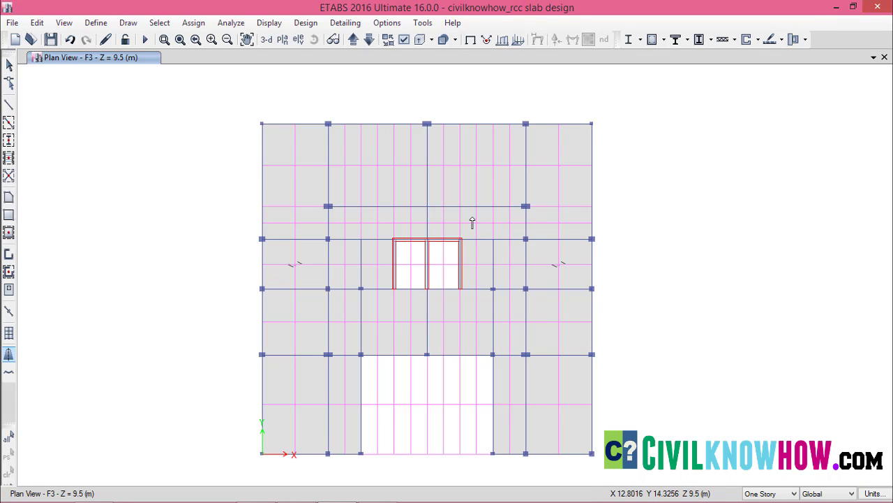
# - Run the structural analysis of the model
pyautogui.click(232, 23)
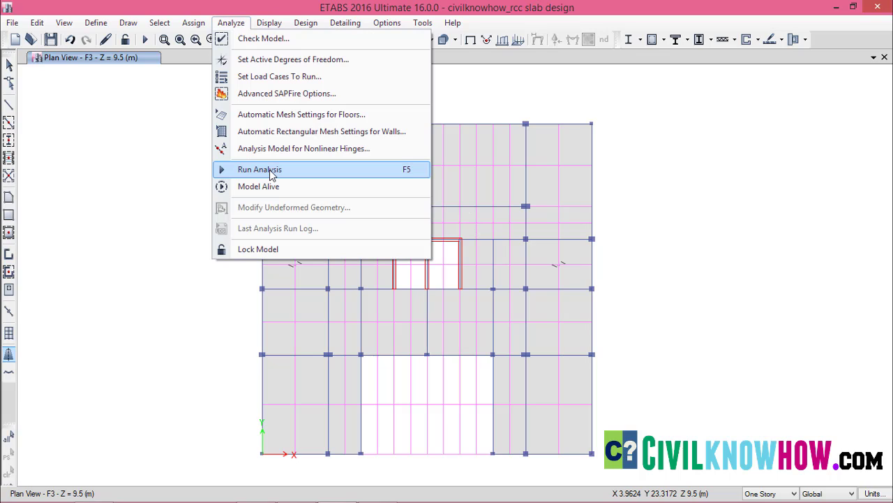
pyautogui.click(273, 175)
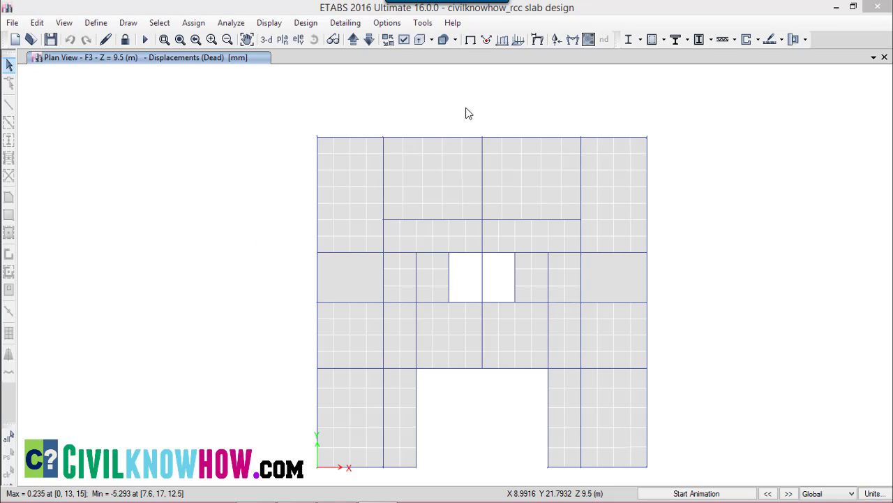
# - Set the concrete slab design preferences' design code to IS 456:2000
pyautogui.click(305, 23)
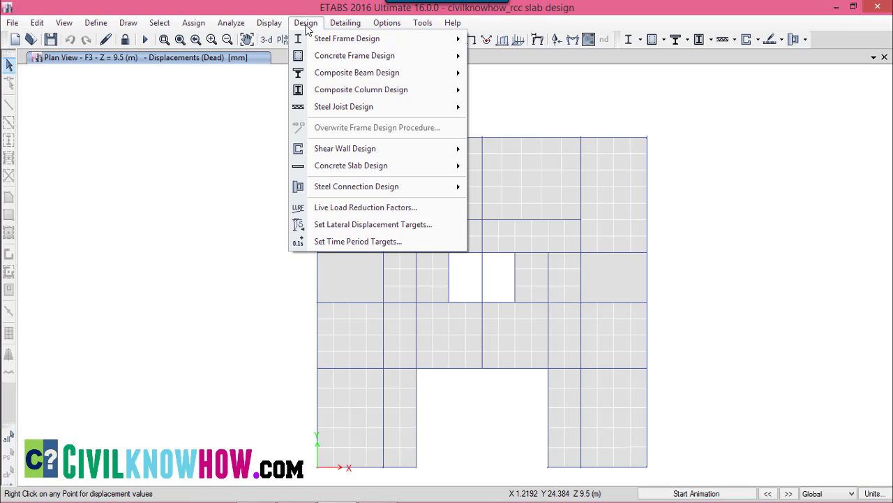
pyautogui.moveTo(370, 171)
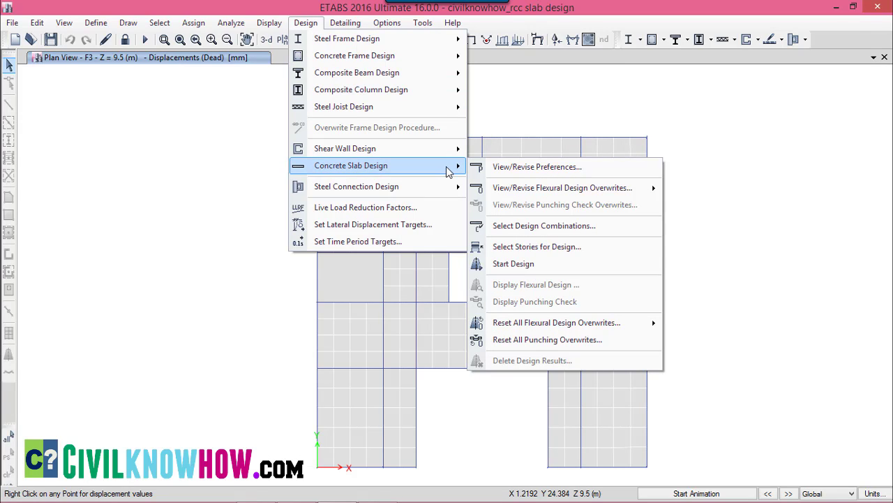
pyautogui.click(537, 169)
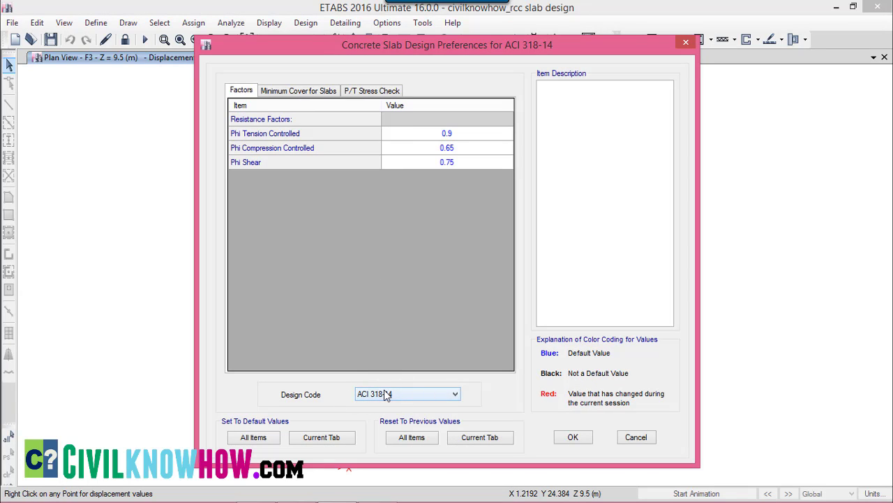
pyautogui.click(455, 395)
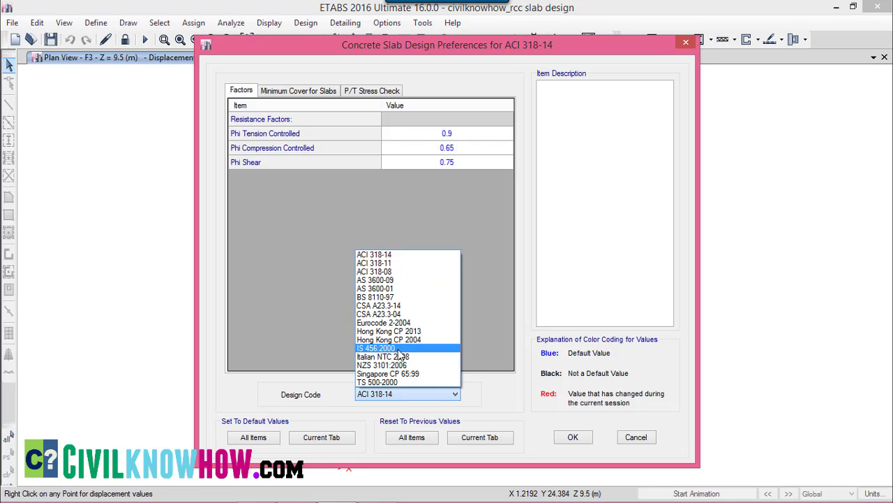
pyautogui.click(399, 349)
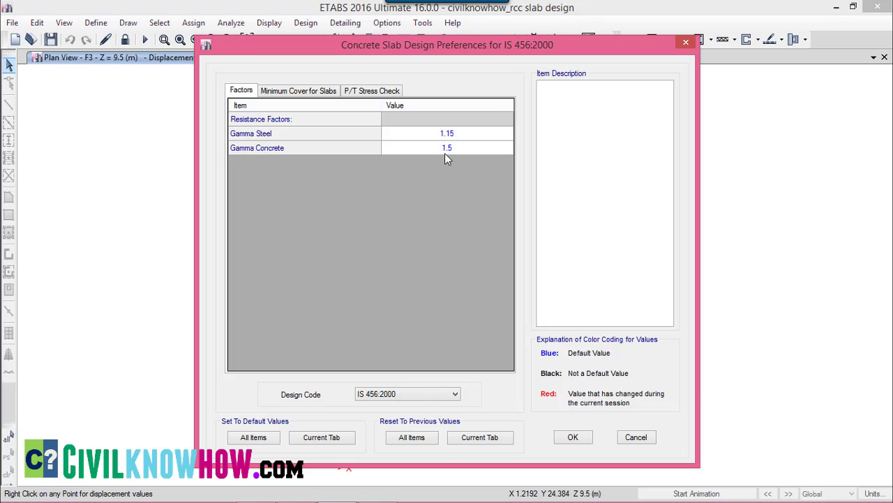
# - Set top and bottom slab clear cover to 20 mm and the preferred bar size to #3
pyautogui.click(291, 93)
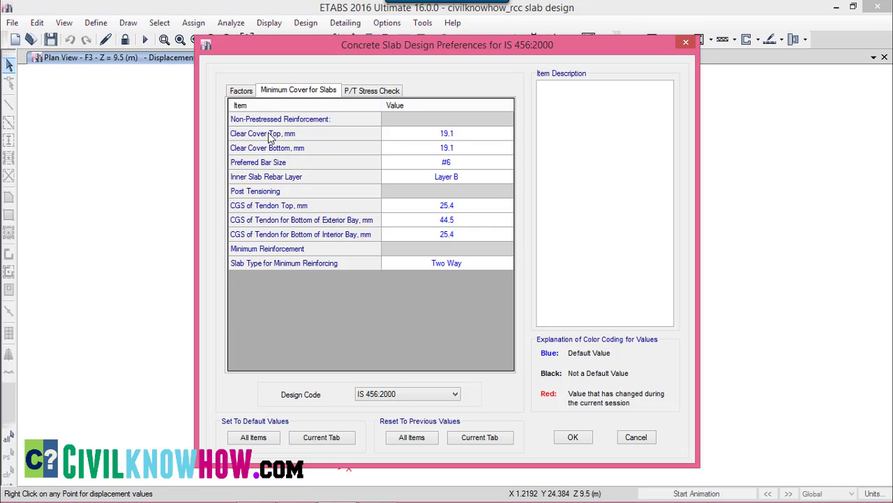
pyautogui.click(458, 136)
pyautogui.click(458, 137)
pyautogui.write('20')
pyautogui.click(461, 151)
pyautogui.write('20')
pyautogui.click(477, 165)
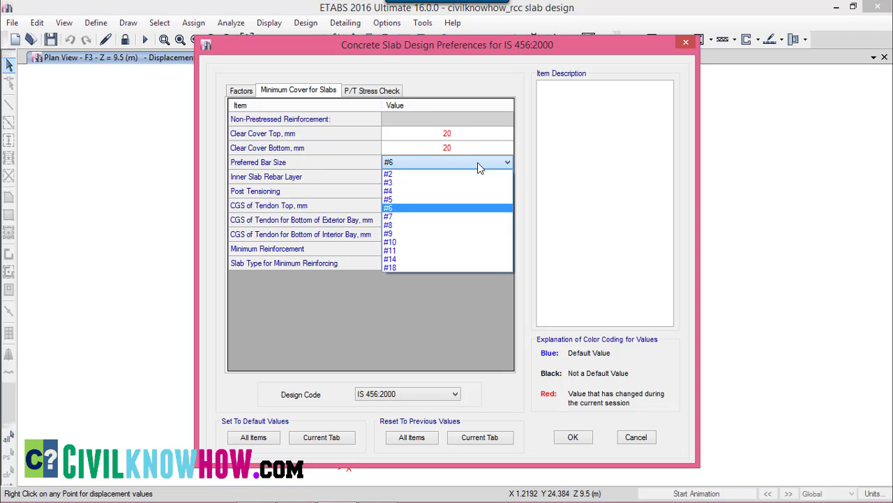
pyautogui.click(390, 184)
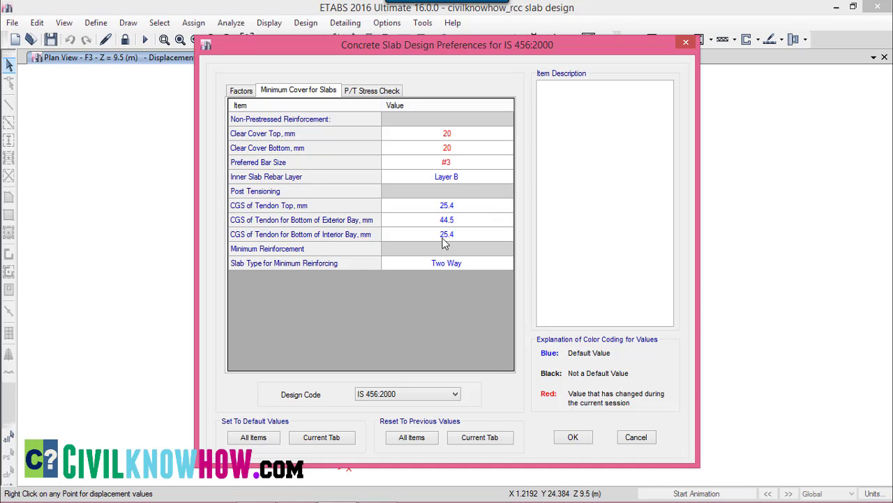
# - Save the IS 456:2000 slab design preferences and close the dialog
pyautogui.click(573, 437)
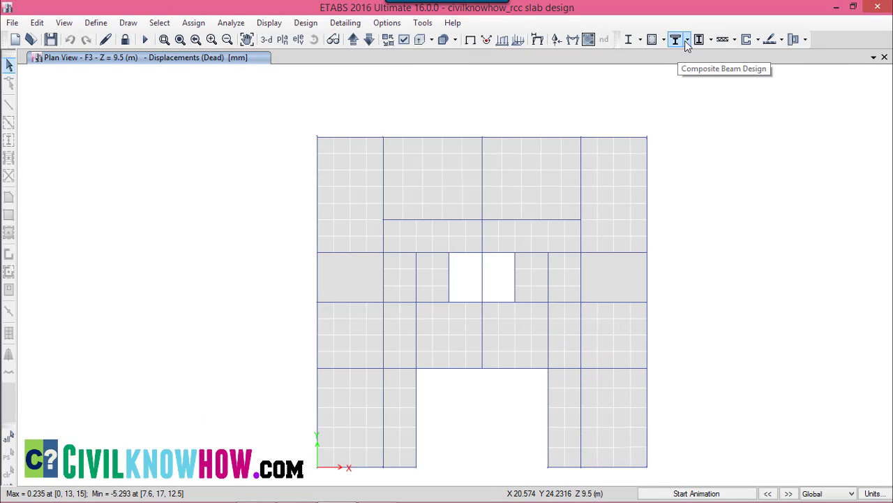
pyautogui.click(782, 41)
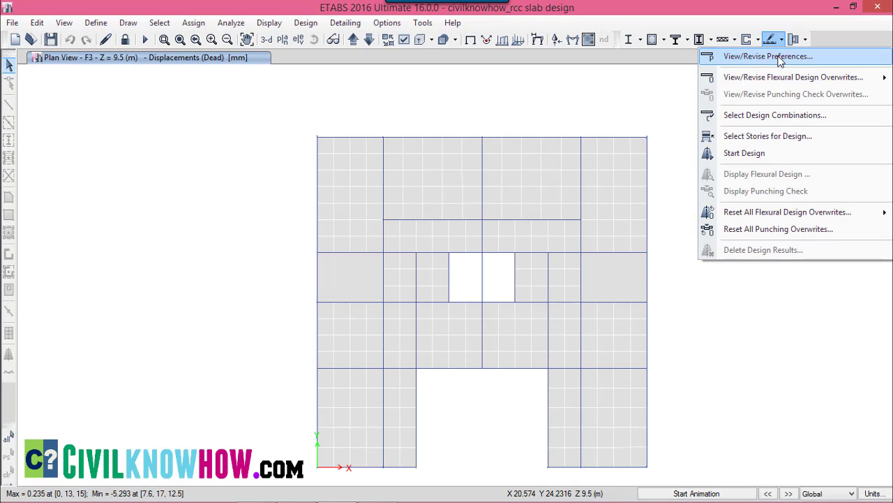
pyautogui.moveTo(775, 83)
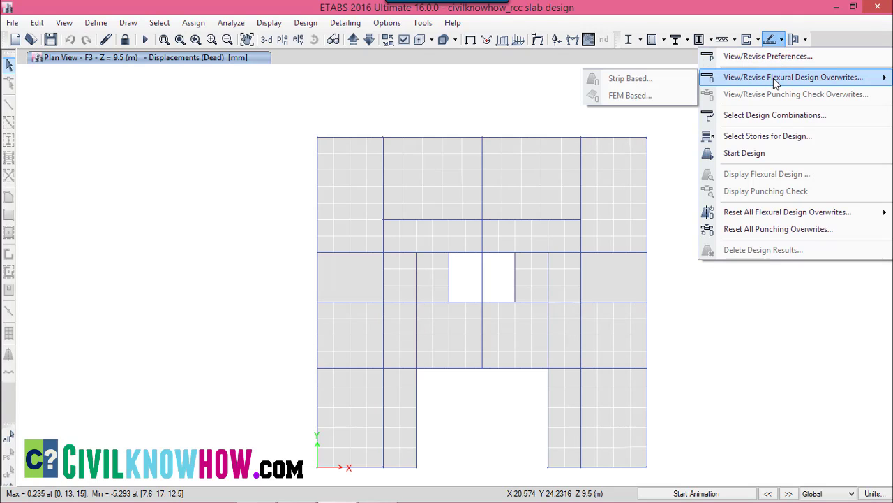
# - Choose story F3 as the only story for slab design
pyautogui.click(766, 136)
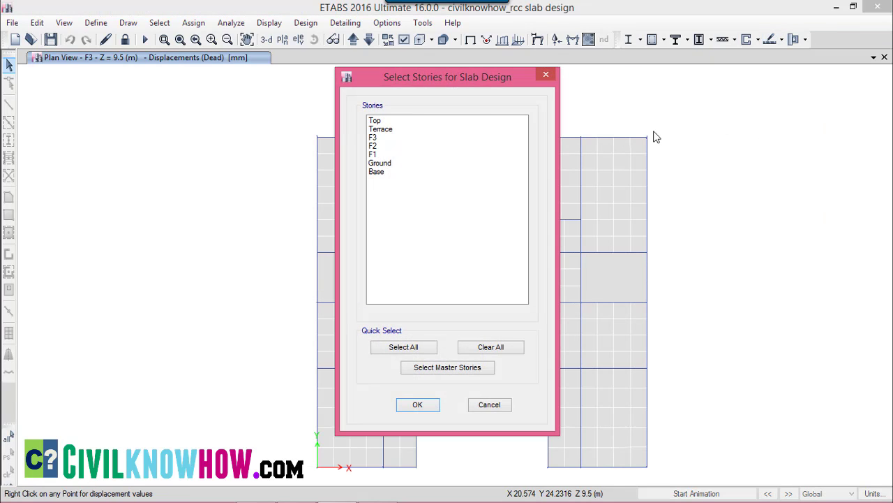
pyautogui.click(374, 137)
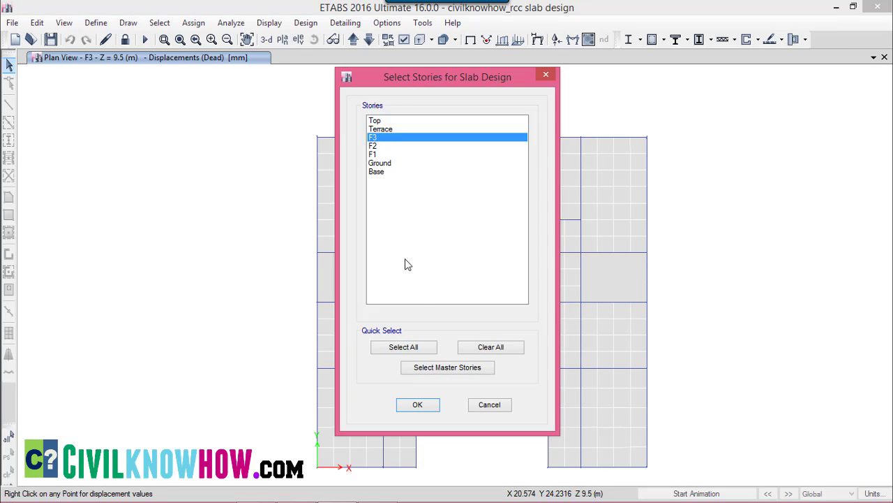
pyautogui.click(419, 406)
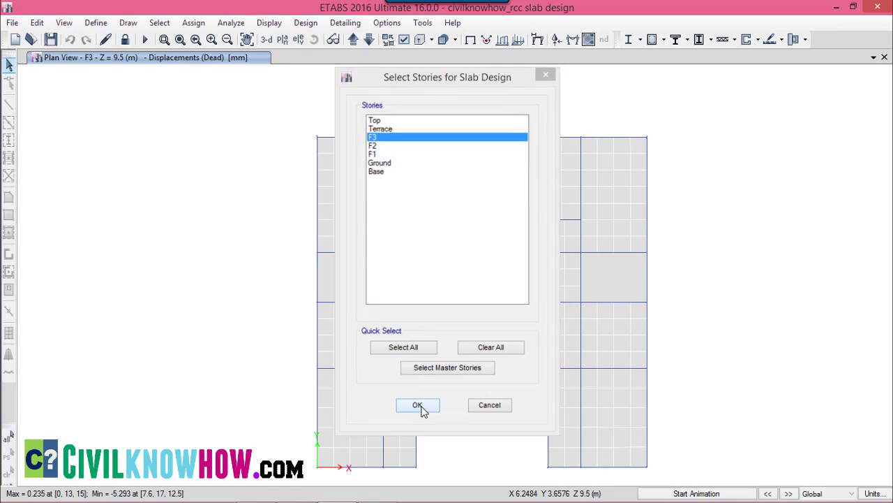
pyautogui.click(782, 40)
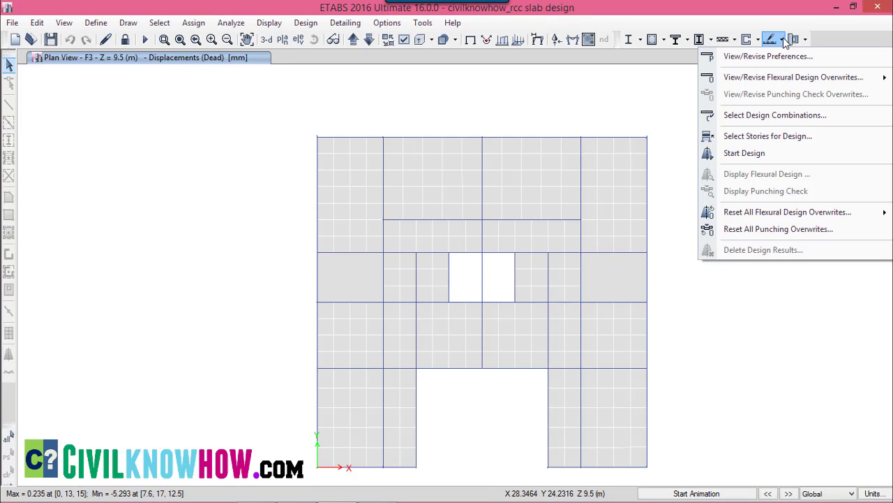
# - Make Comb1 the strength design combination for the slab design
pyautogui.click(758, 116)
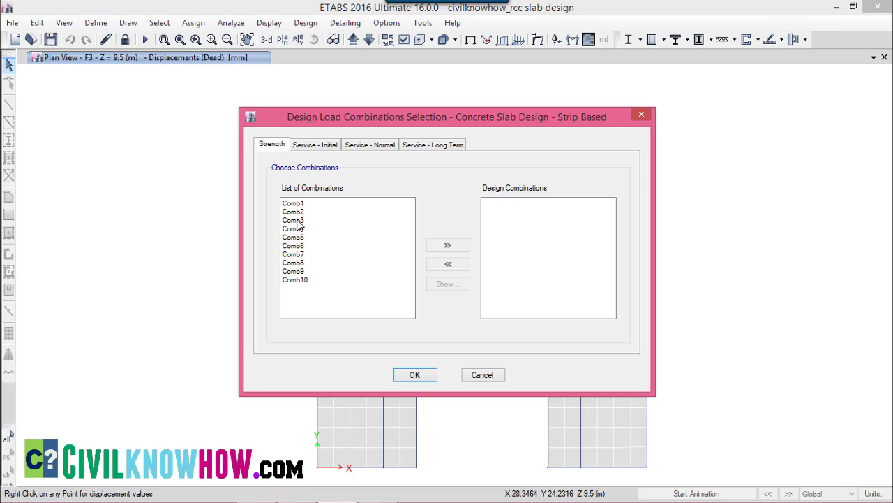
pyautogui.click(298, 204)
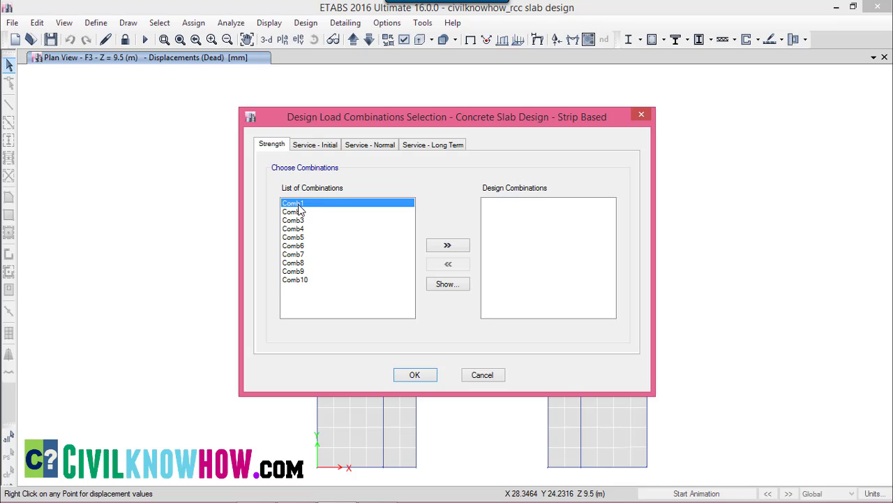
pyautogui.click(449, 245)
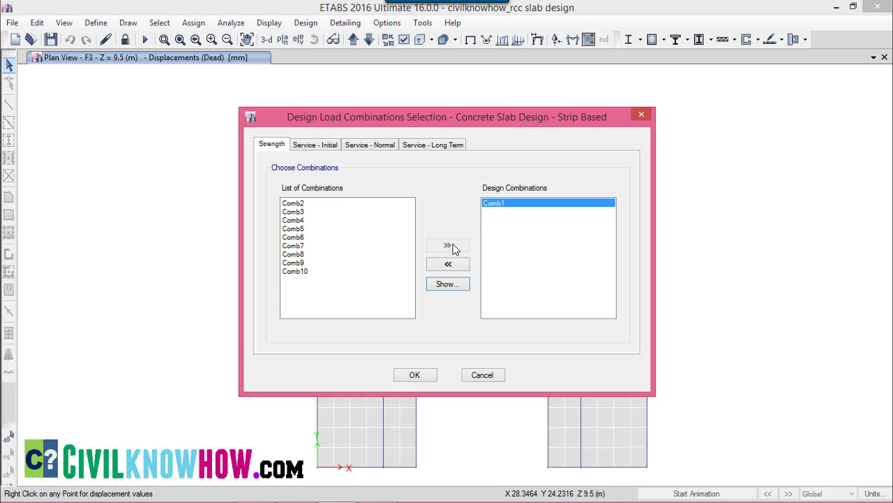
pyautogui.click(416, 375)
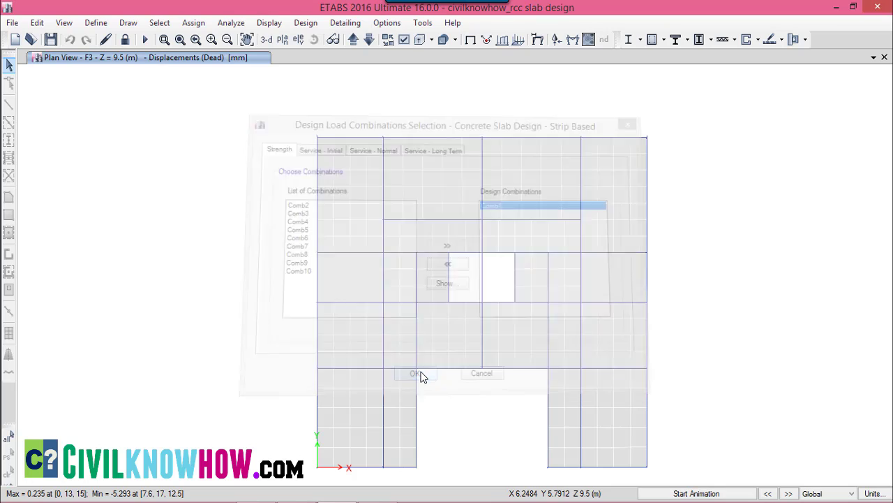
pyautogui.click(759, 40)
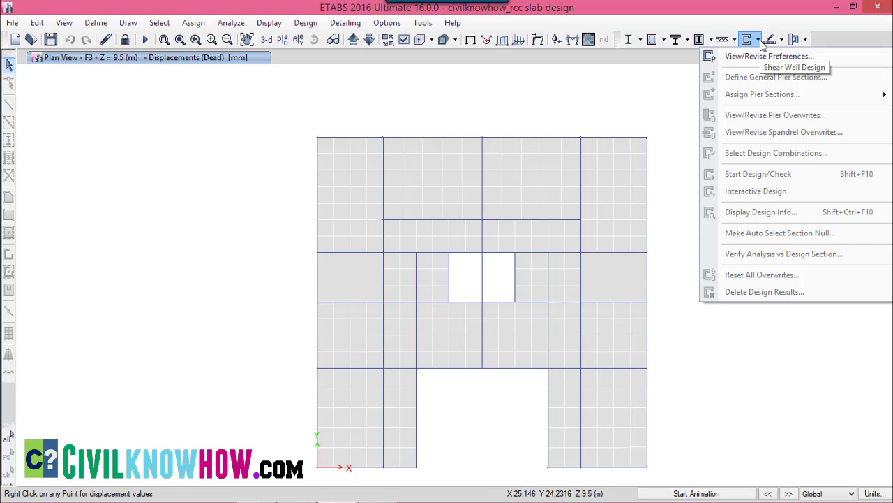
# - Run the F3 slab design, showing layer A reinforcement intensities (max top 1207.15 mm²/m)
pyautogui.click(782, 40)
pyautogui.click(782, 40)
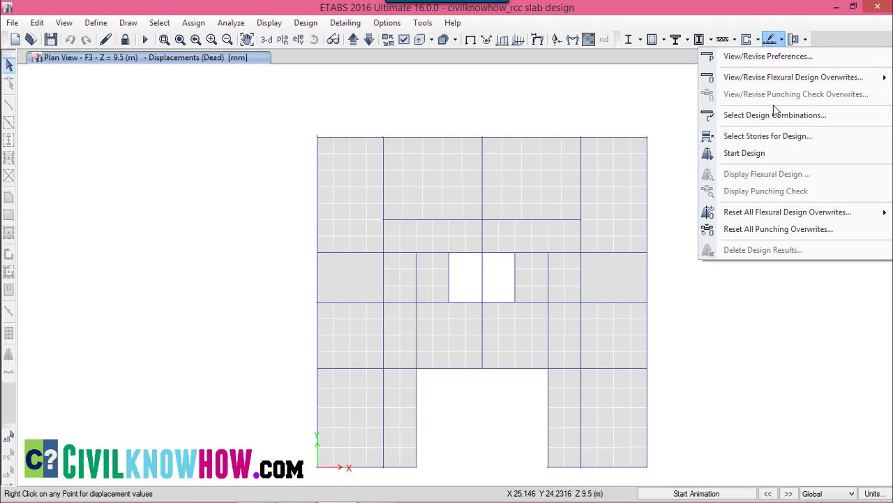
pyautogui.click(744, 153)
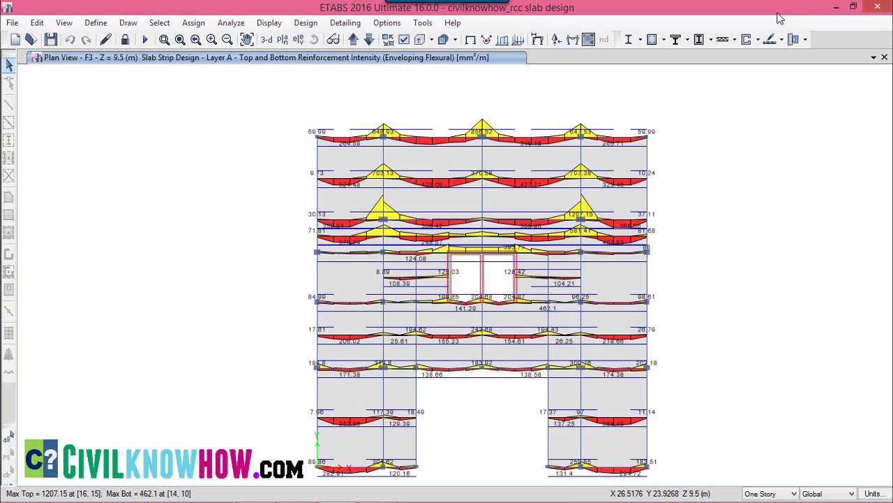
# - Display the F3 strip reinforcement as total top and bottom rebar area in mm²
pyautogui.click(781, 41)
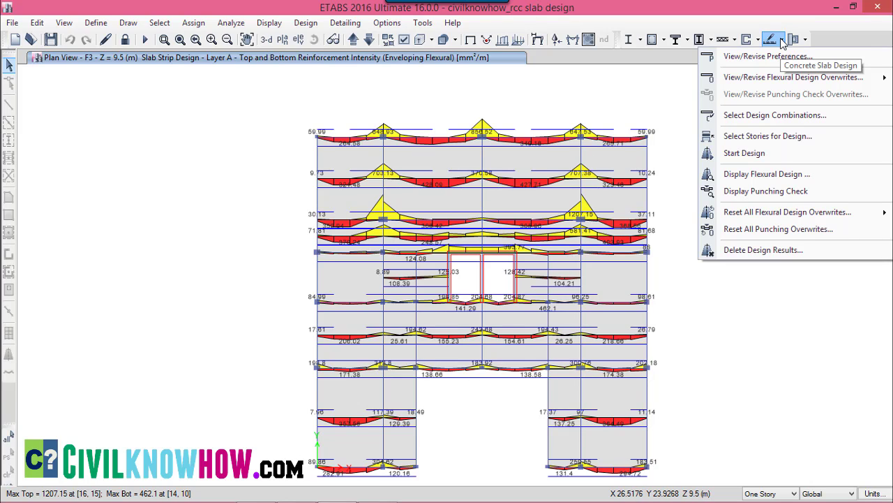
pyautogui.click(766, 177)
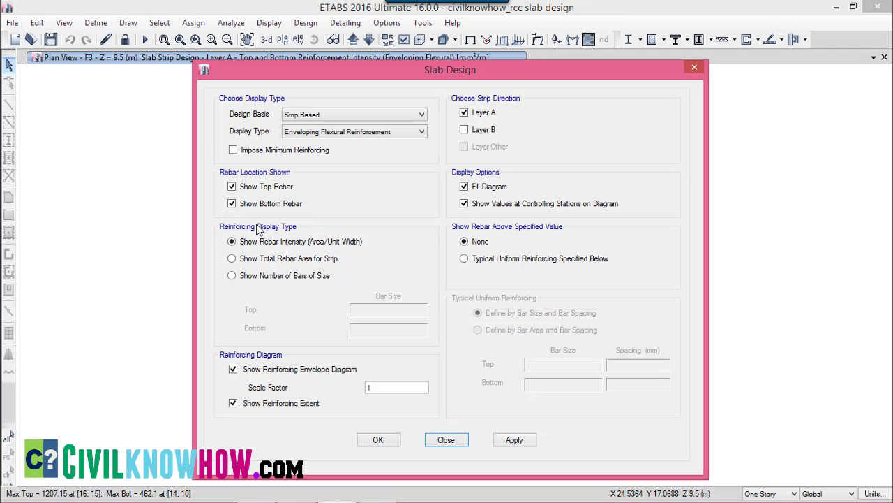
pyautogui.click(231, 259)
pyautogui.click(374, 439)
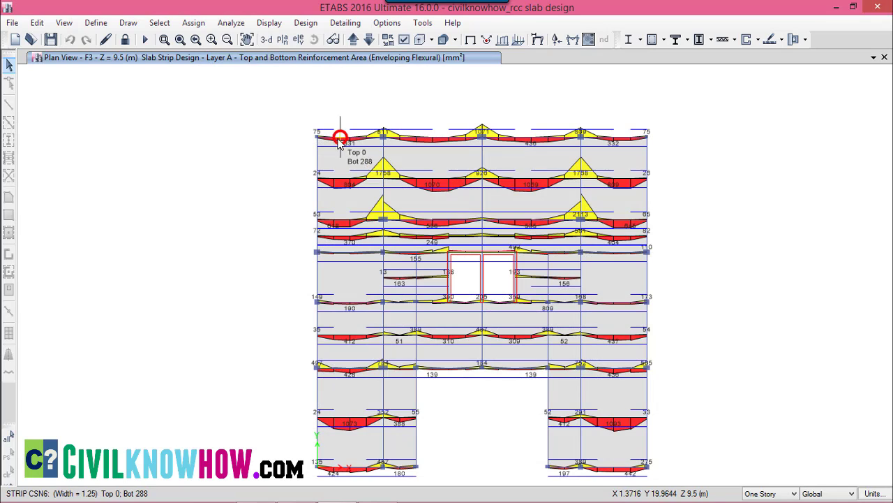
pyautogui.moveTo(344, 138)
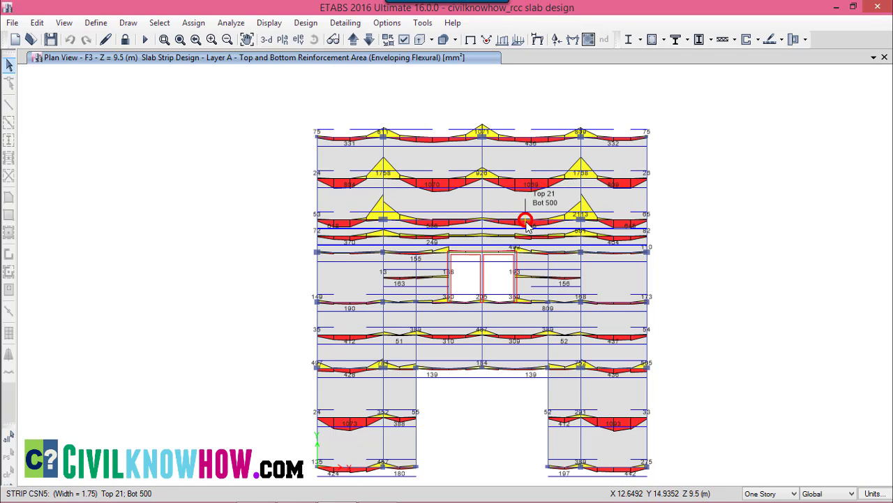
# - Show Layer B strip reinforcement as numbers of #3 bars for both top and bottom
pyautogui.click(782, 39)
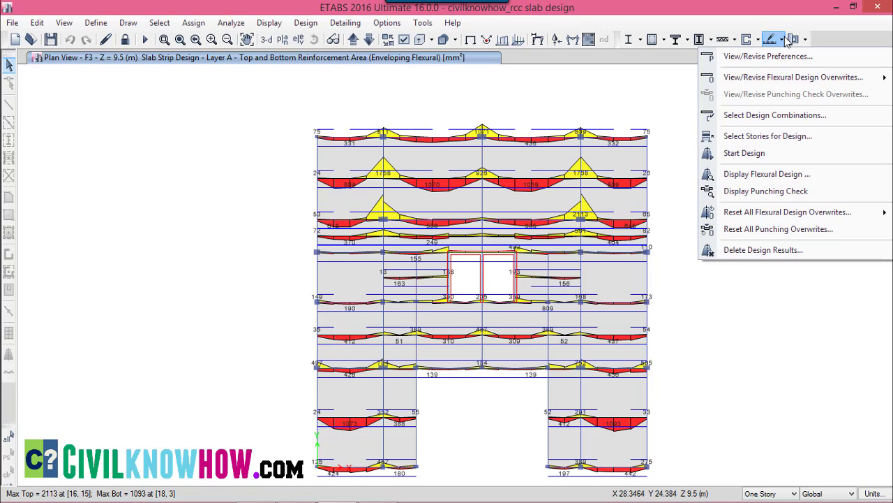
pyautogui.click(761, 176)
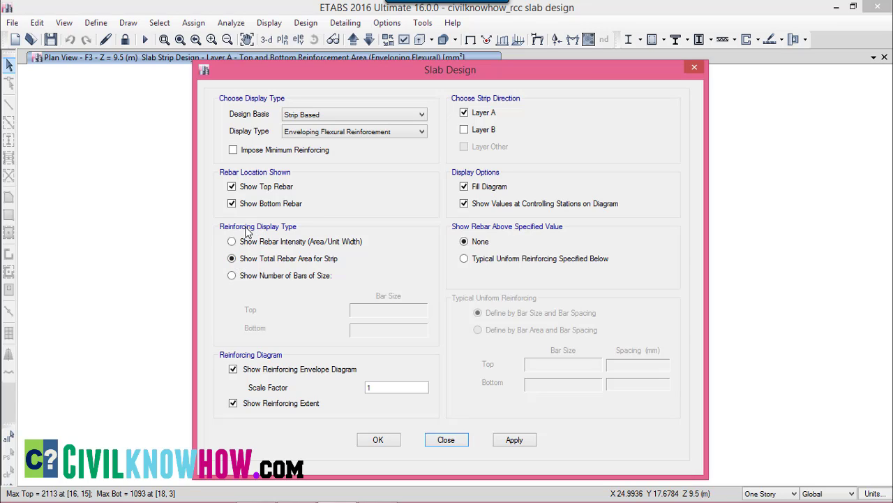
pyautogui.click(266, 279)
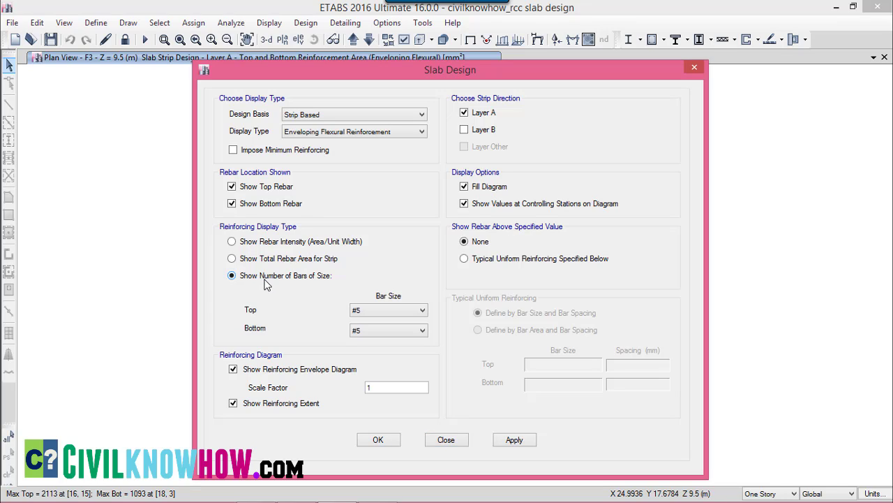
pyautogui.click(423, 310)
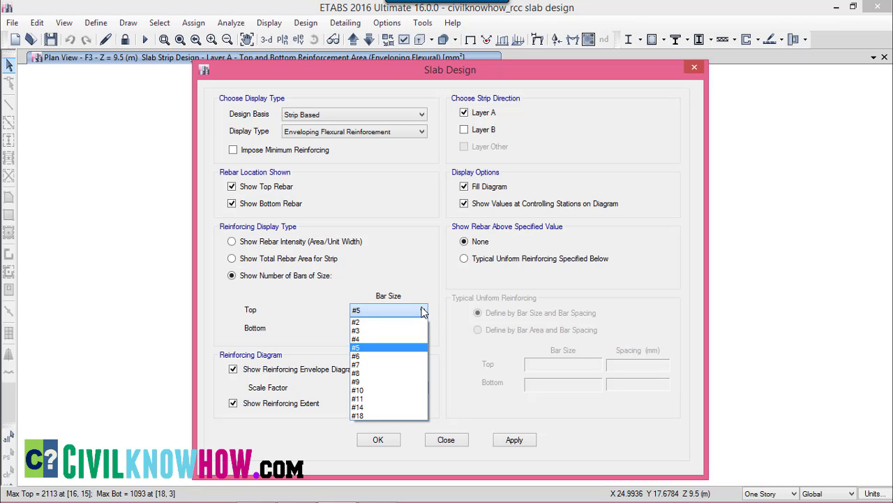
pyautogui.click(361, 331)
pyautogui.click(389, 329)
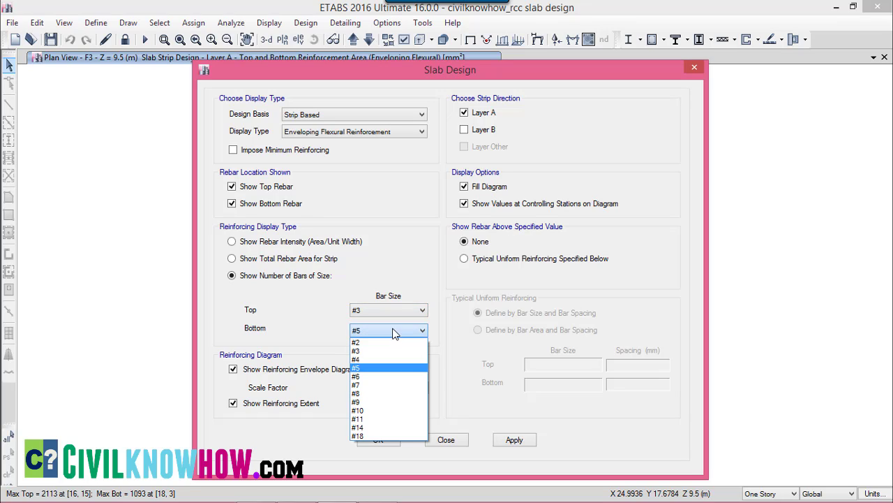
pyautogui.click(363, 352)
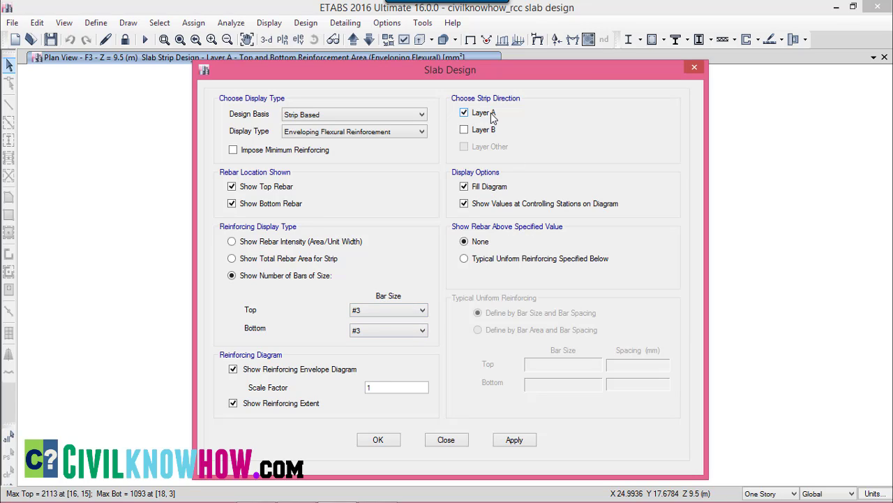
pyautogui.click(480, 134)
pyautogui.click(378, 440)
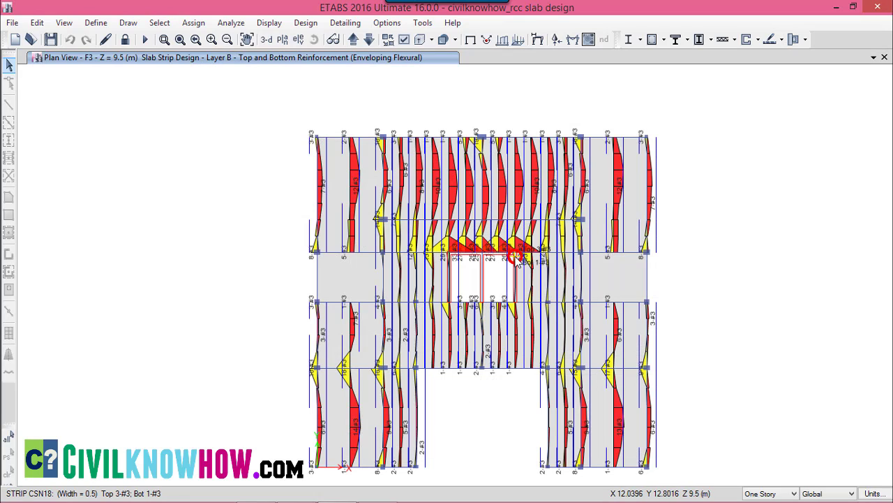
# - Read the top and bottom #3 bar counts for strips CSN14 and CSN13
pyautogui.click(384, 236)
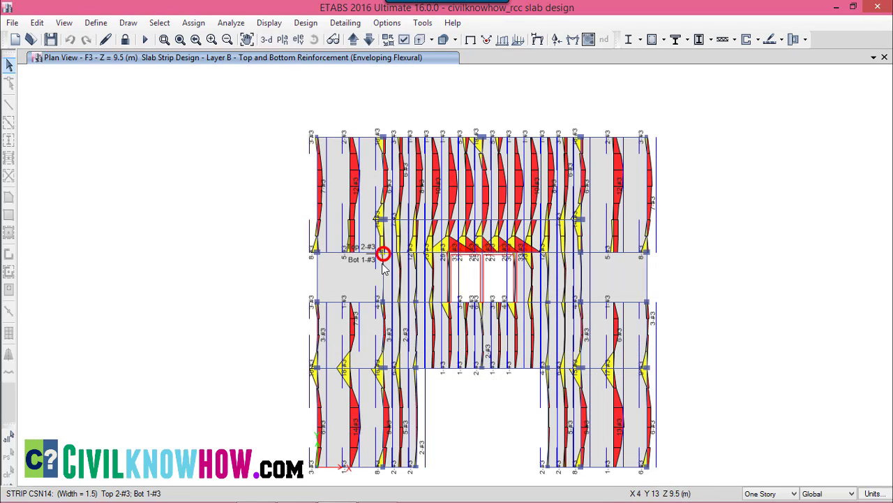
pyautogui.click(317, 438)
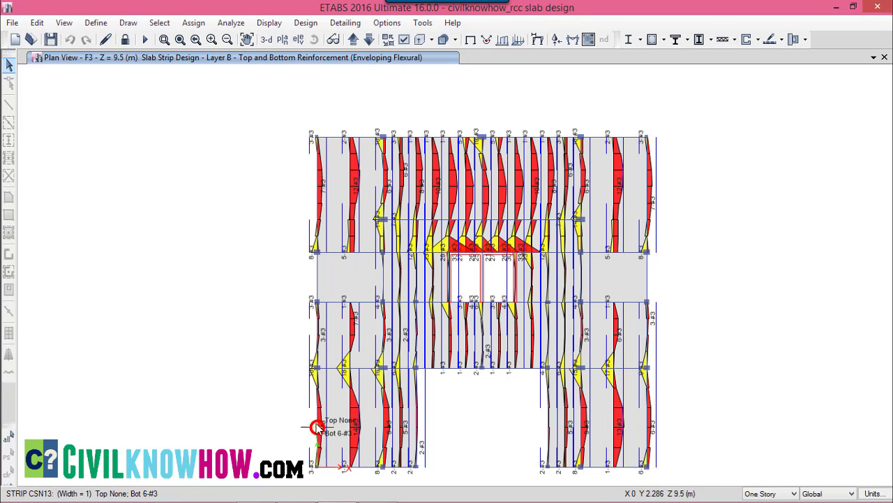
pyautogui.moveTo(318, 164)
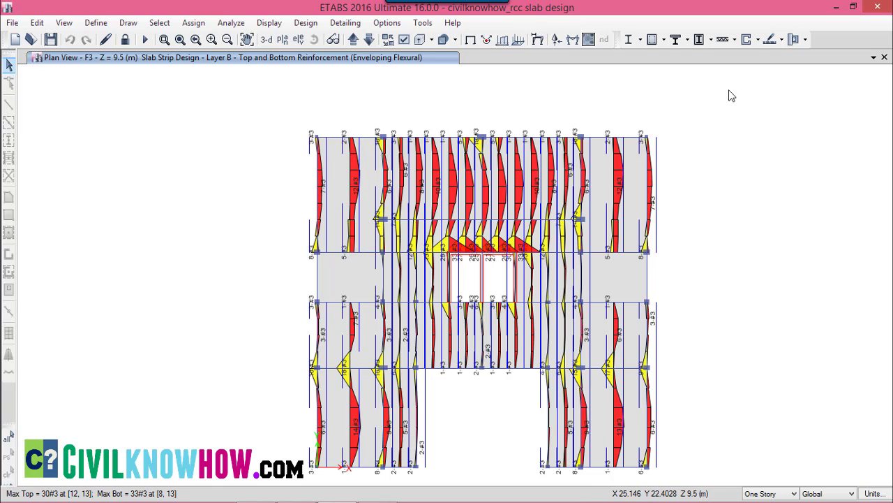
pyautogui.click(782, 40)
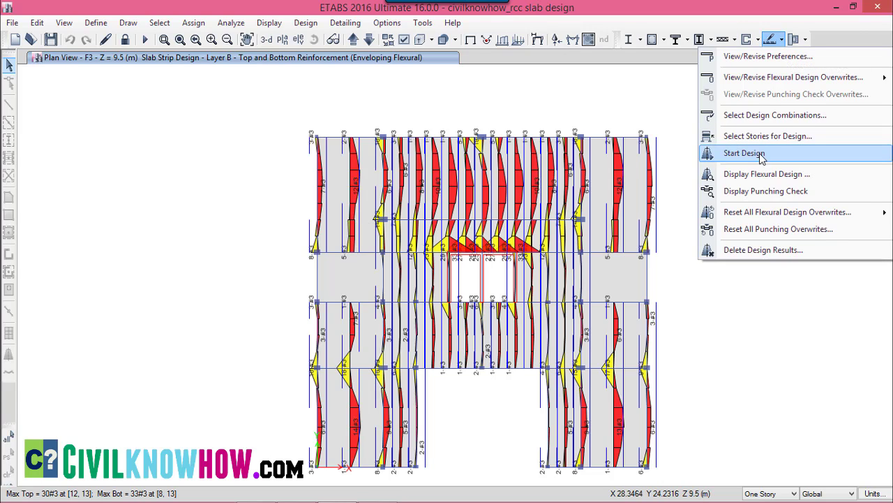
# - Show only Layer B rebar beyond typical uniform #3 bars at 150 mm, top and bottom
pyautogui.click(763, 175)
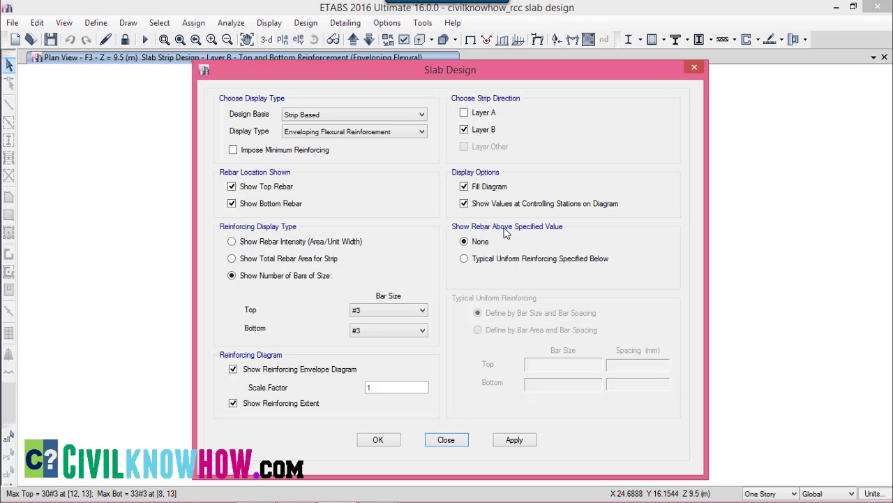
pyautogui.click(464, 259)
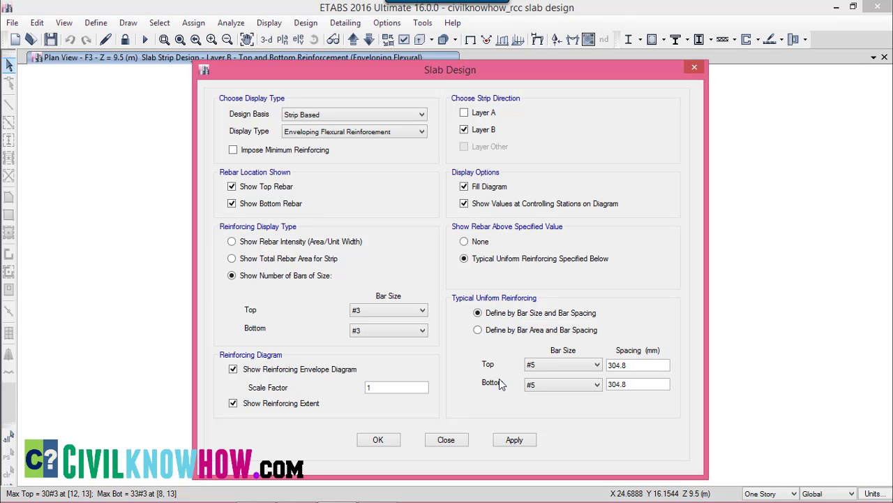
pyautogui.click(595, 366)
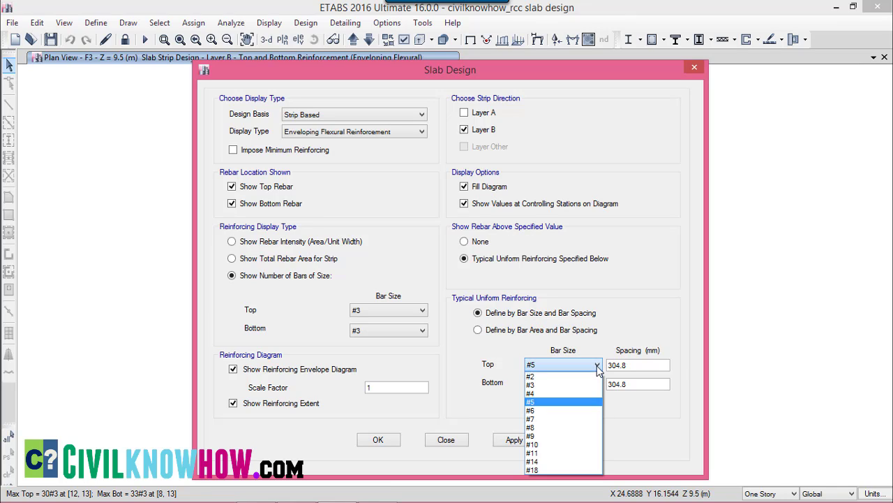
pyautogui.click(541, 386)
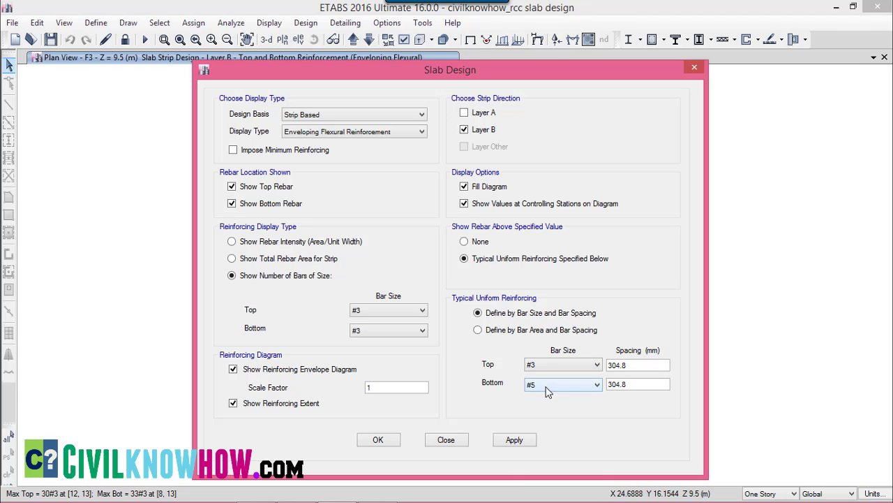
pyautogui.click(542, 384)
pyautogui.click(545, 406)
pyautogui.doubleClick(638, 365)
pyautogui.write('1')
pyautogui.doubleClick(629, 384)
pyautogui.write('150')
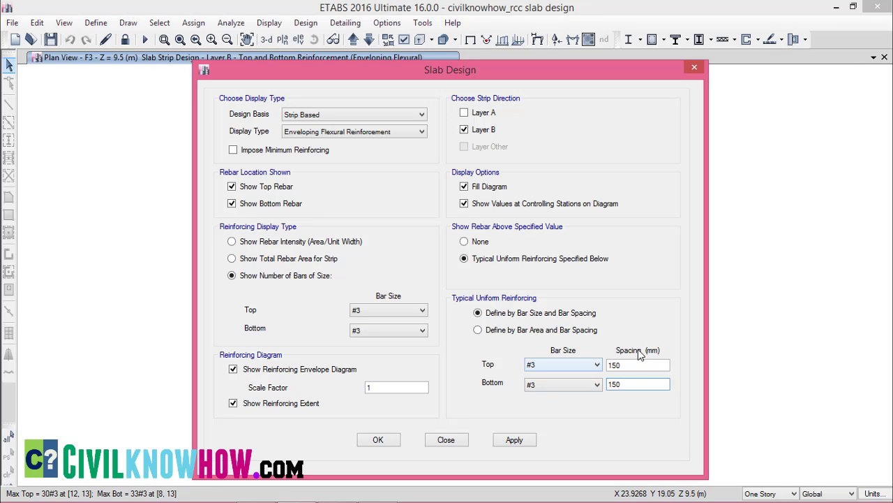
pyautogui.click(515, 441)
pyautogui.click(372, 441)
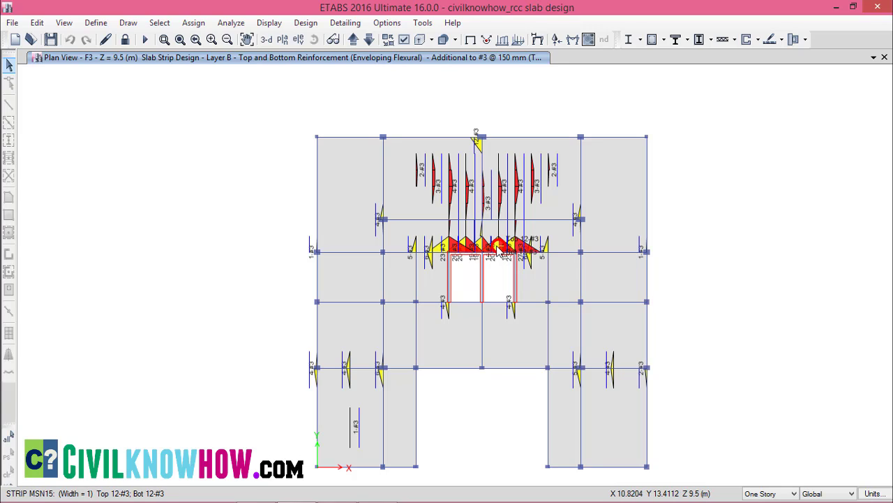
# - Switch to finite-element based Direction 1 top rebar contours with no uniform-reinforcement baseline
pyautogui.click(783, 39)
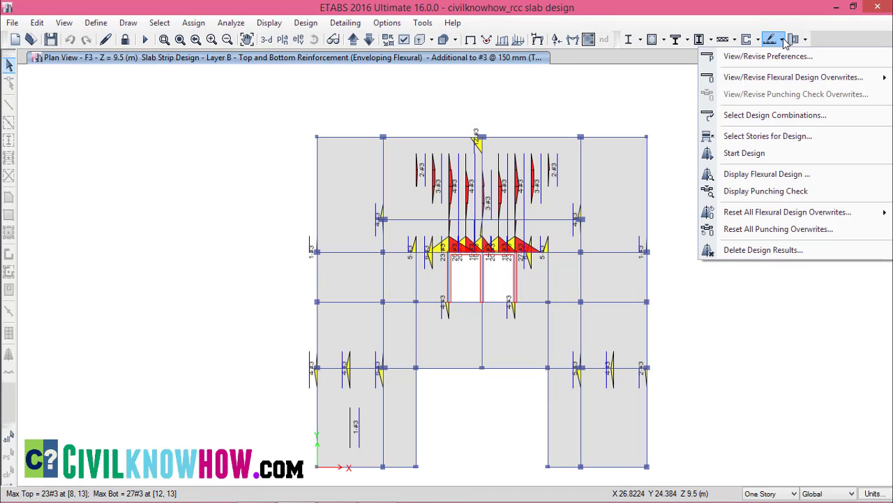
pyautogui.click(749, 177)
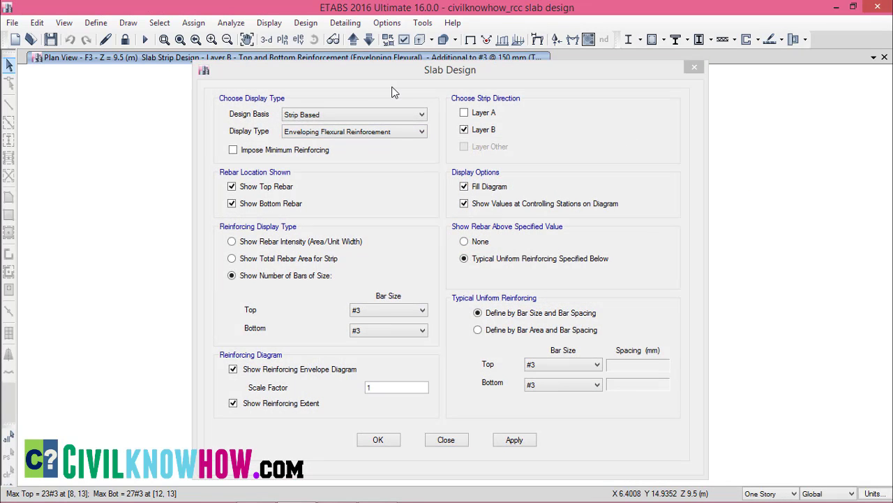
pyautogui.click(421, 116)
pyautogui.click(319, 126)
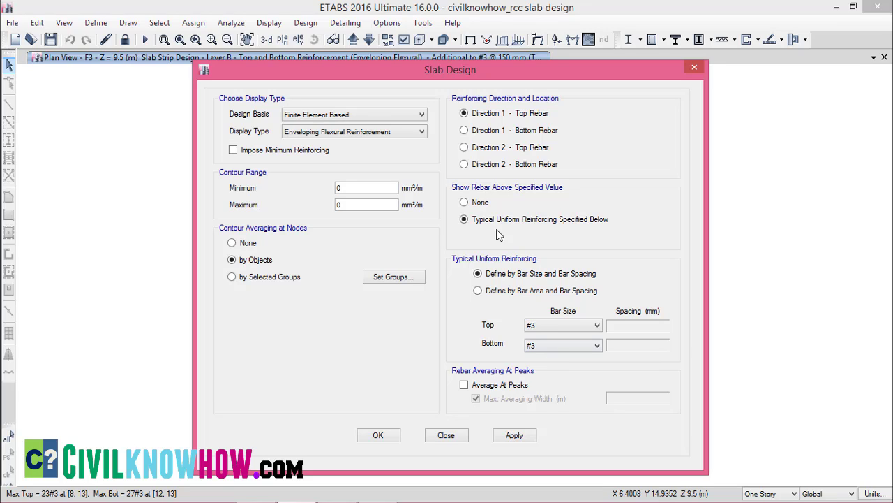
pyautogui.click(464, 202)
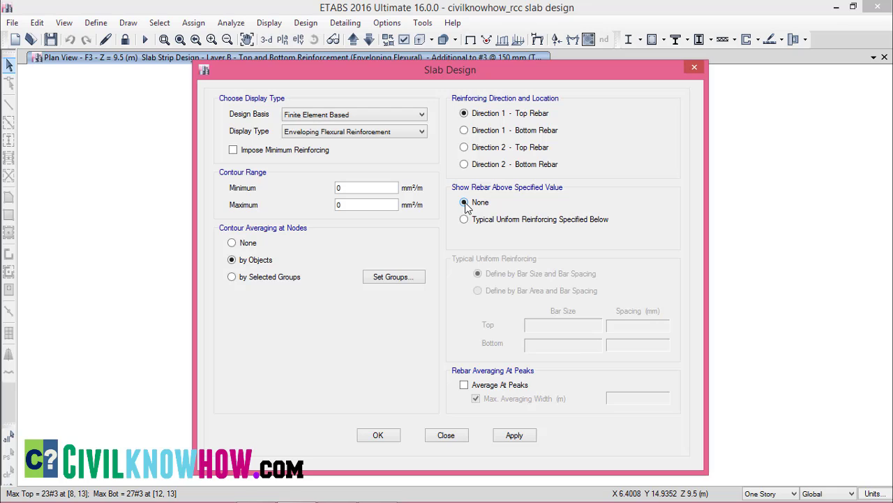
pyautogui.click(516, 436)
pyautogui.click(375, 434)
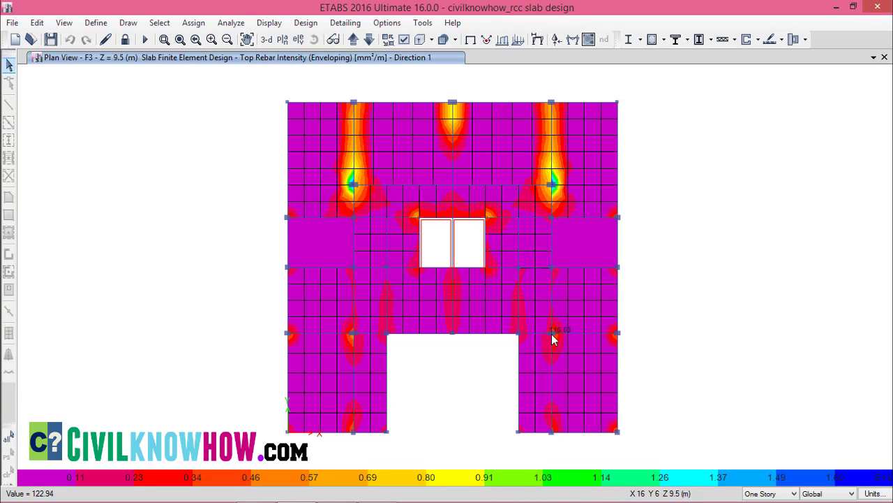
# - Change the finite-element contour to Direction 2 top rebar intensity
pyautogui.click(782, 39)
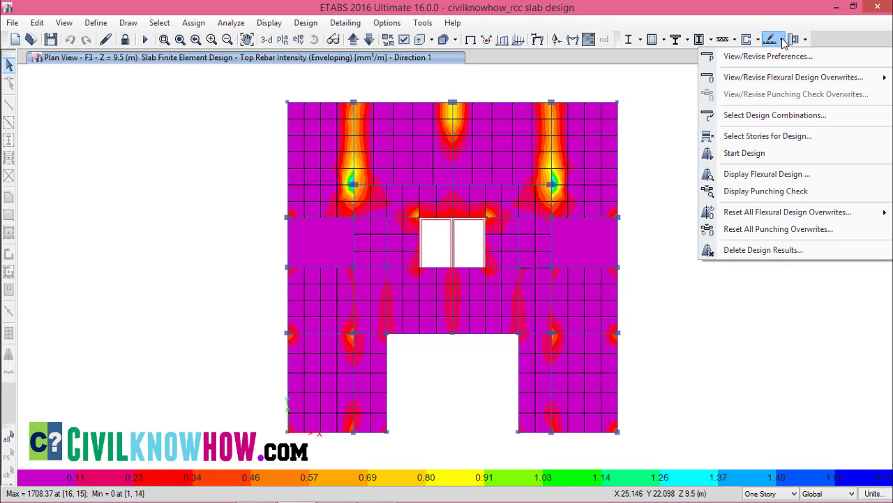
pyautogui.click(765, 176)
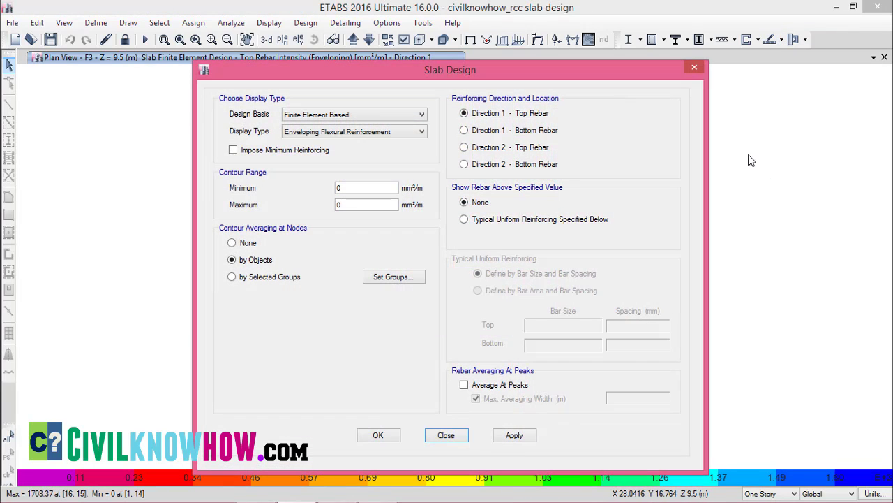
pyautogui.click(463, 148)
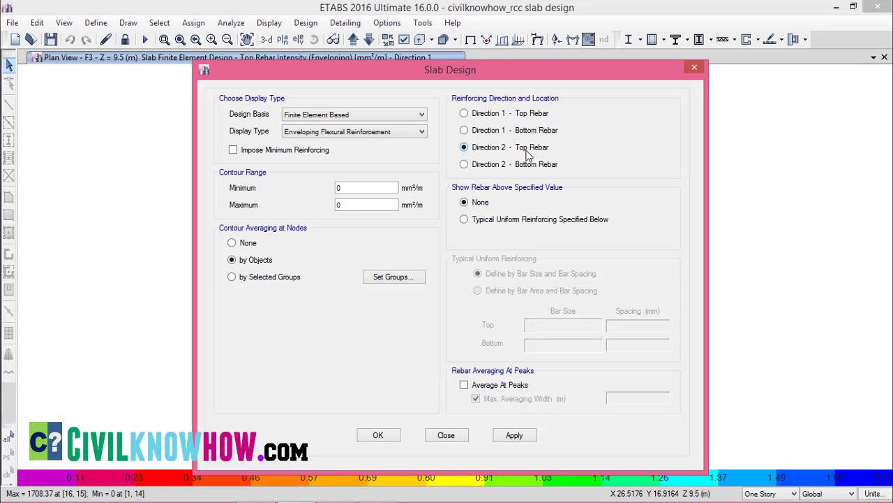
pyautogui.click(378, 435)
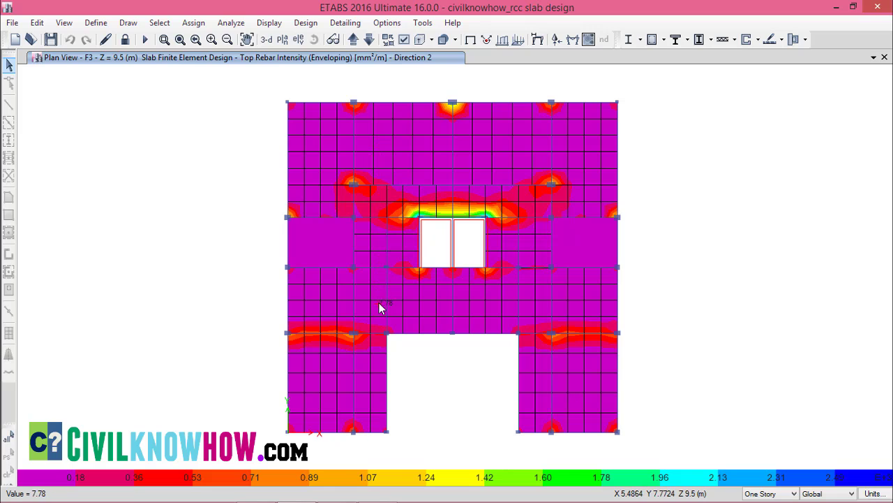
# - Contour Direction 1 bottom rebar needed in addition to typical #3 at 150 mm
pyautogui.click(782, 42)
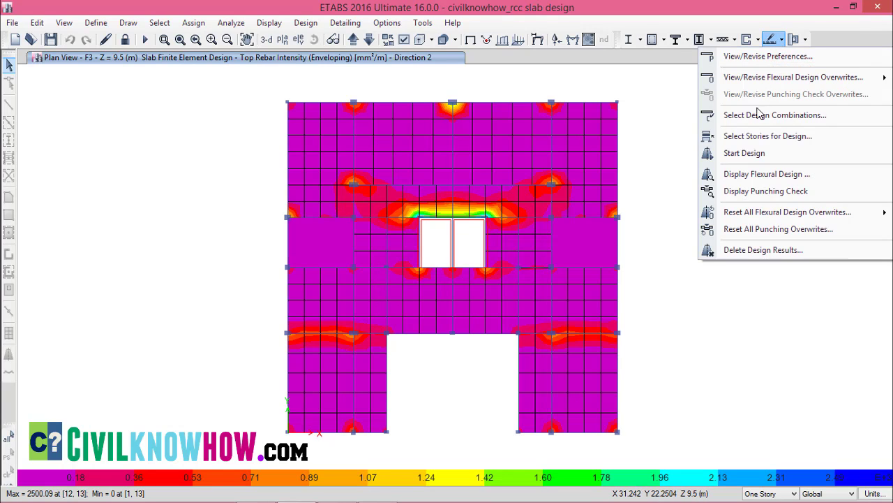
pyautogui.click(753, 174)
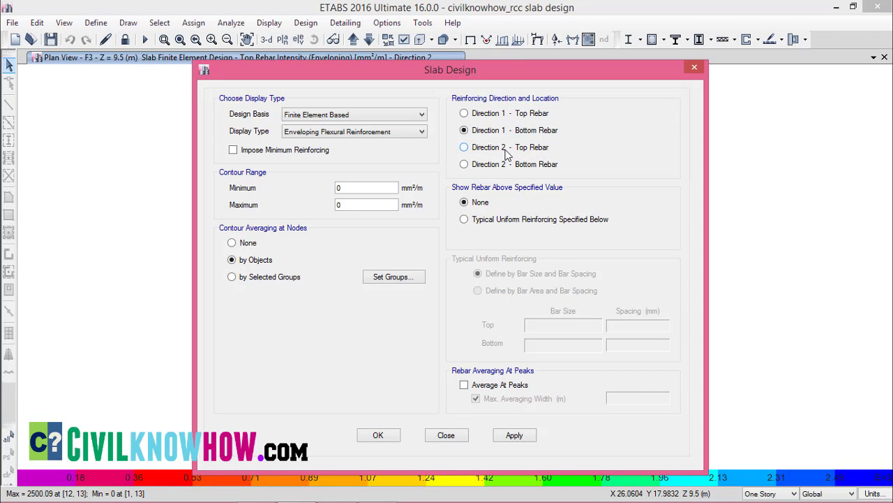
pyautogui.click(464, 219)
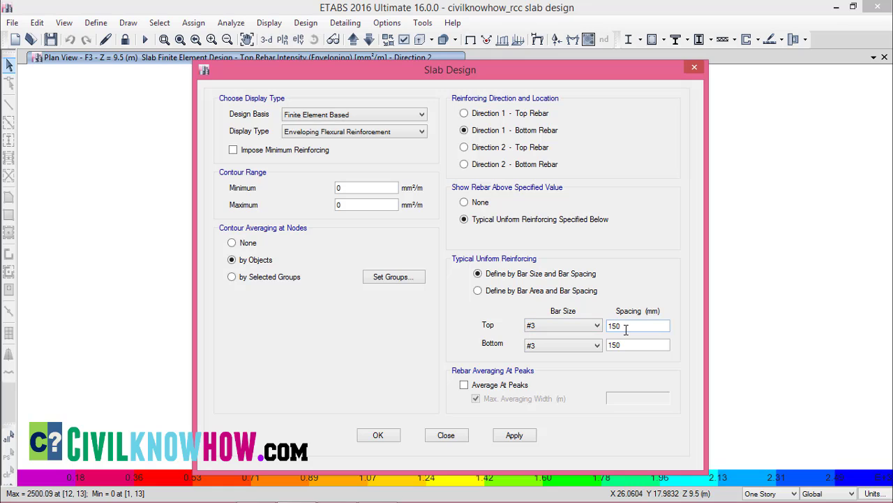
pyautogui.click(514, 434)
pyautogui.click(377, 435)
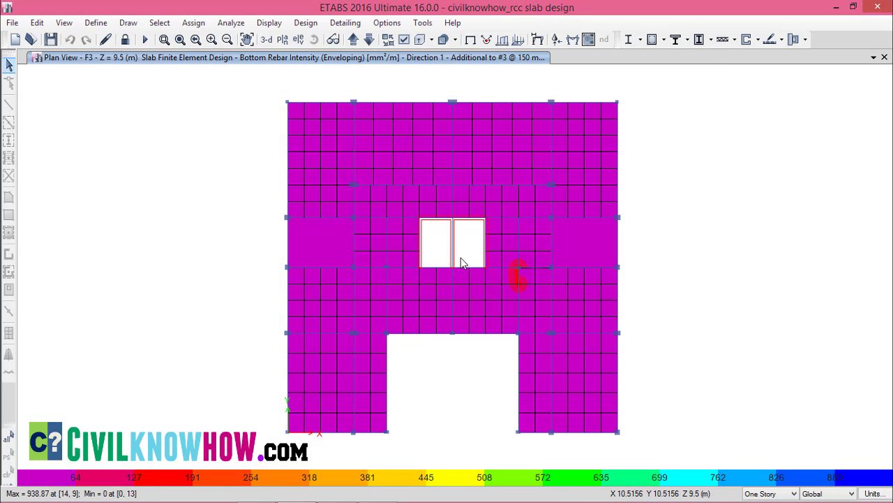